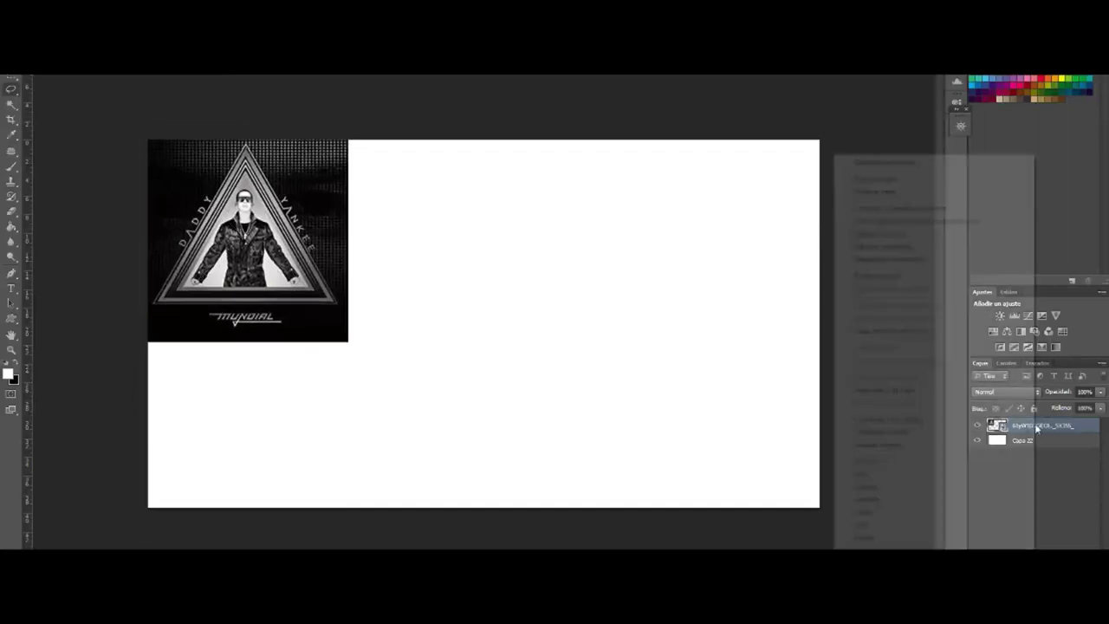
# Step: Create a thin white strip on a new layer and rotate it into a diagonal line across the Mundial cover
pyautogui.hotkey('ctrl', 'shift', 'alt', 'n')
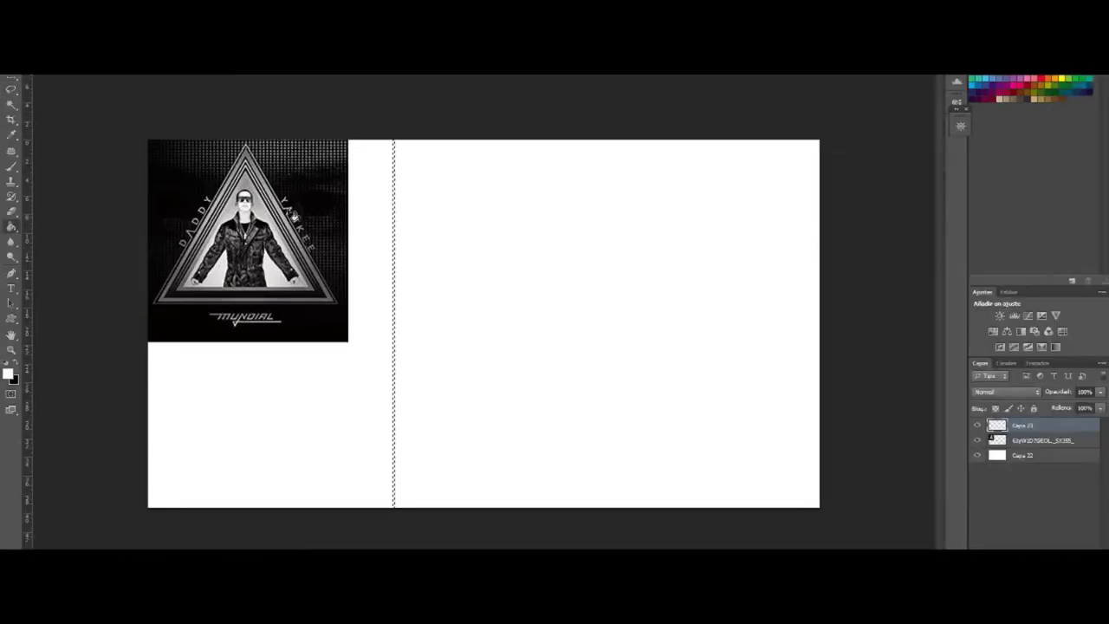
pyautogui.hotkey('ctrl', 't')
pyautogui.moveTo(393, 141); pyautogui.dragTo(539, 109)
pyautogui.press('Return')
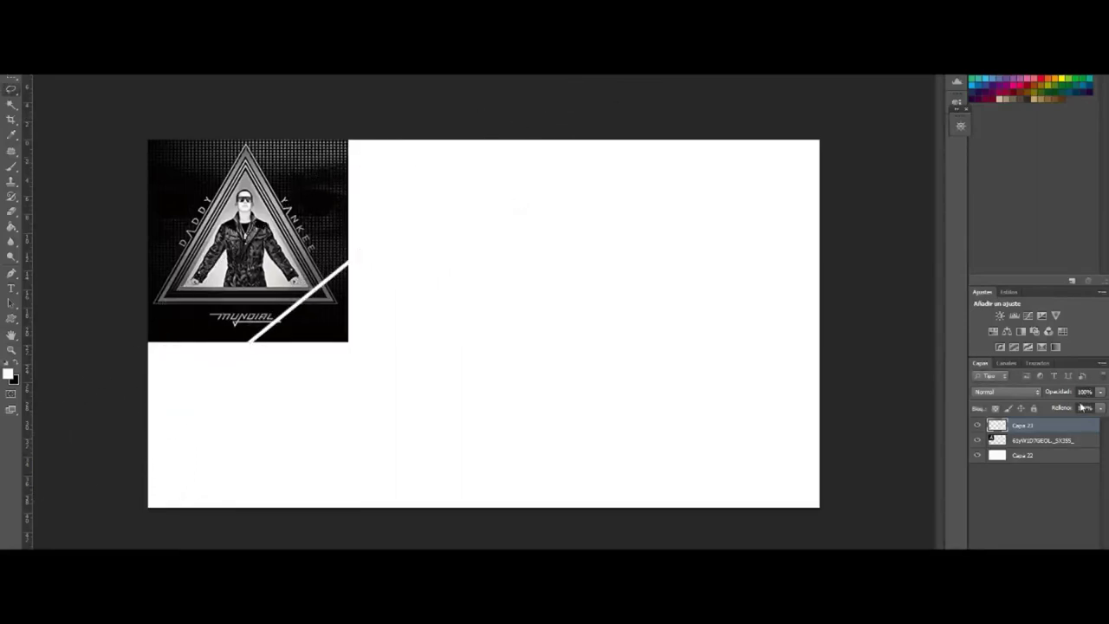
# Step: Enlarge the Mundial cover in the canvas's upper-left area and fit the white diagonal line across its full width
pyautogui.click(344, 336)
pyautogui.moveTo(351, 342); pyautogui.dragTo(395, 389)
pyautogui.moveTo(353, 348); pyautogui.dragTo(359, 375)
pyautogui.moveTo(401, 155); pyautogui.dragTo(514, 75)
pyautogui.moveTo(347, 260); pyautogui.dragTo(300, 259)
pyautogui.press('Return')
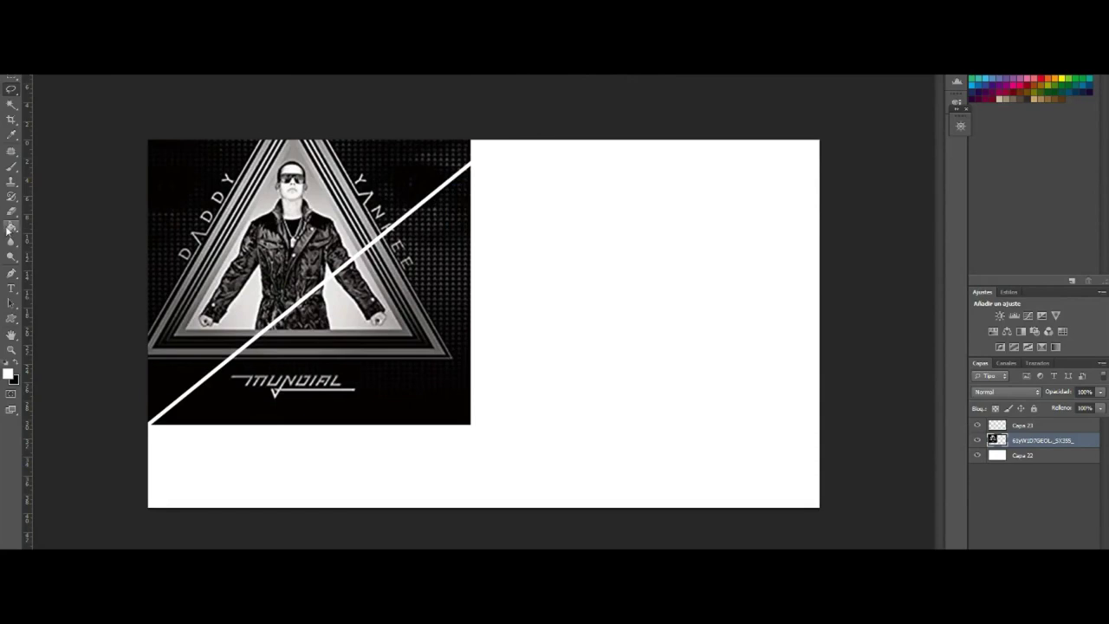
# Step: Select the area below the diagonal line with the Polygonal Lasso and delete that part of the Mundial cover
pyautogui.hotkey('alt', ']')
pyautogui.press('l')
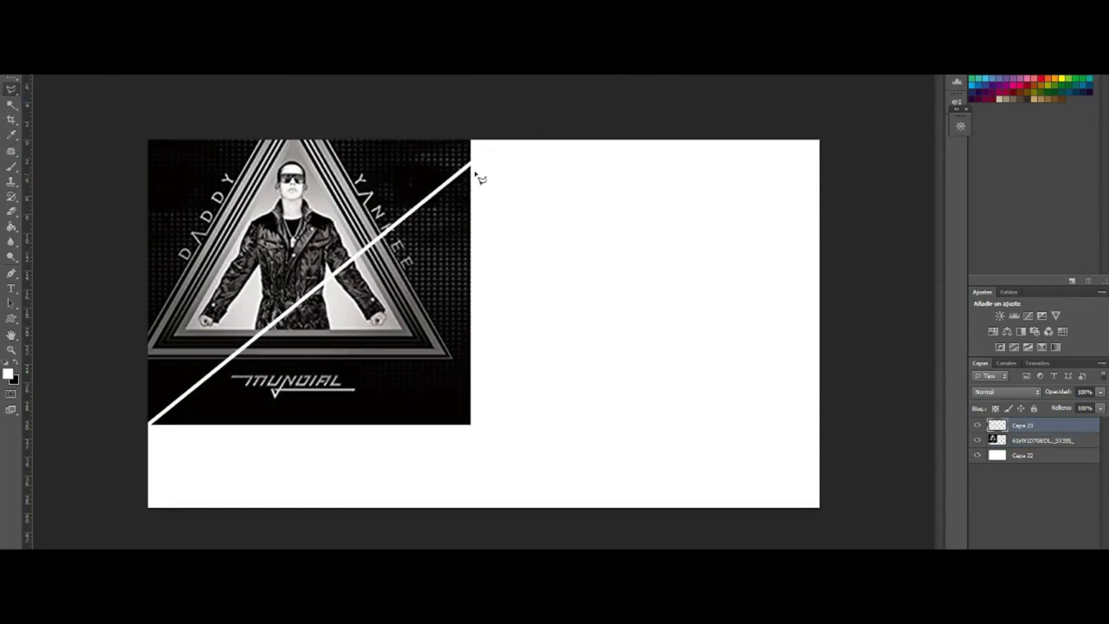
pyautogui.click(619, 532)
pyautogui.click(545, 169)
pyautogui.doubleClick(475, 164)
pyautogui.hotkey('alt', '[')
pyautogui.press('Delete')
pyautogui.hotkey('ctrl', 'd')
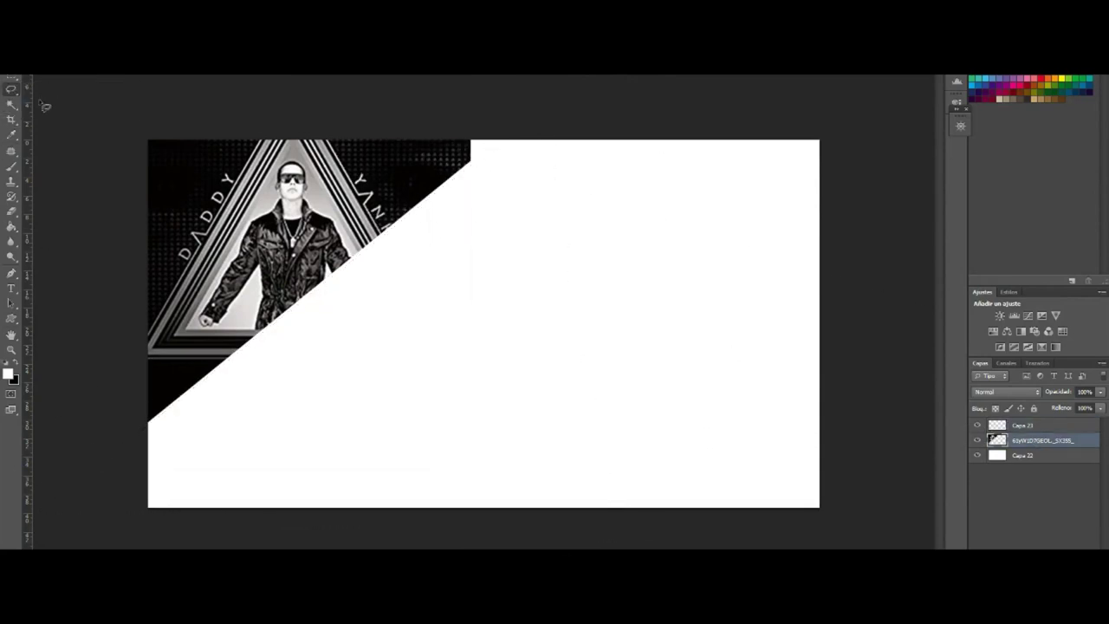
# Step: Place the Barrio Fino cover in the canvas's upper-right corner, resize it and rasterize its layer
pyautogui.moveTo(810, 204); pyautogui.dragTo(584, 355)
pyautogui.press('Return')
pyautogui.rightClick(1027, 440)
# Step: Duplicate the white line, angle the copy downward across the Barrio Fino cover and cut away the cover below it
pyautogui.click(1027, 425)
pyautogui.hotkey('ctrl', 'j')
pyautogui.hotkey('ctrl', 't')
pyautogui.moveTo(260, 260); pyautogui.dragTo(494, 280)
pyautogui.press('Return')
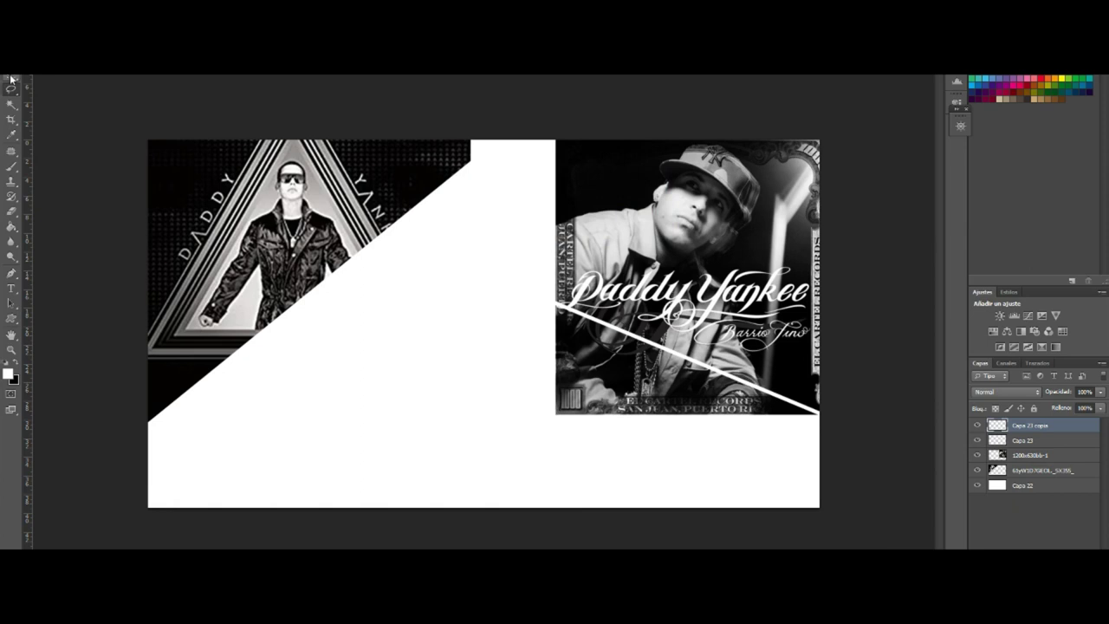
pyautogui.click(1031, 454)
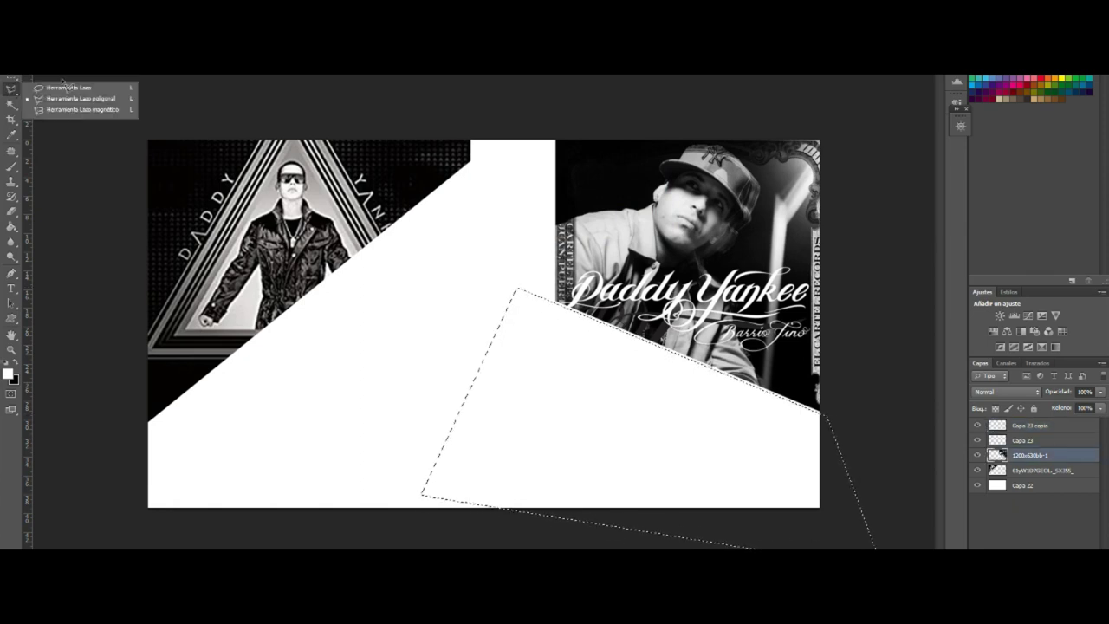
# Step: Place the No Mercy cover between the two other covers, above their layers, and rasterize it
pyautogui.press('Return')
pyautogui.moveTo(1027, 454); pyautogui.dragTo(1029, 428)
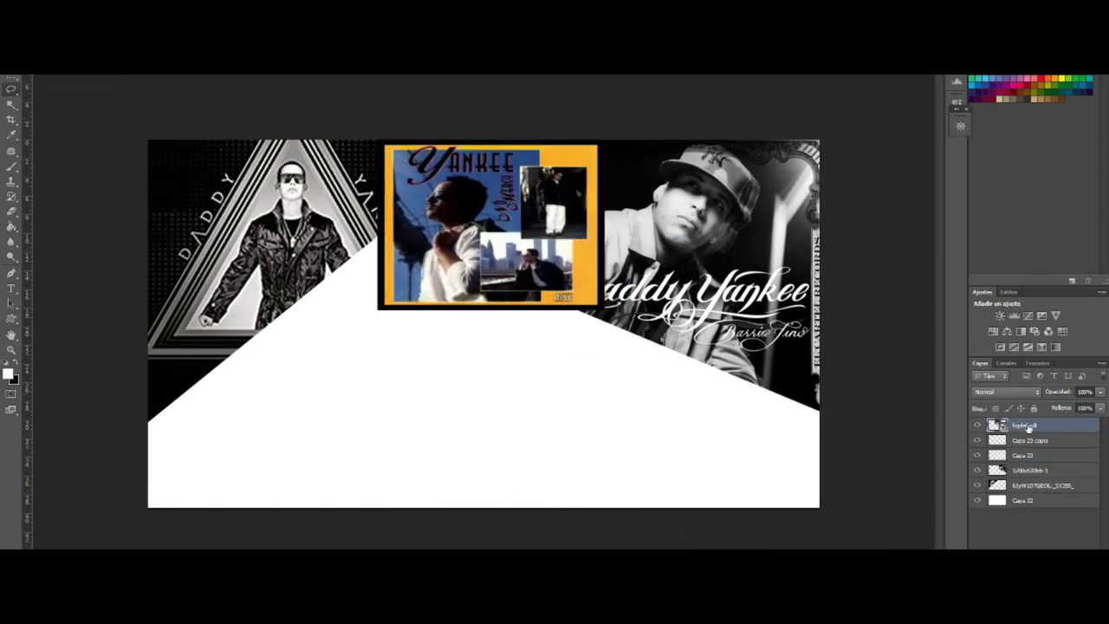
pyautogui.rightClick(1035, 440)
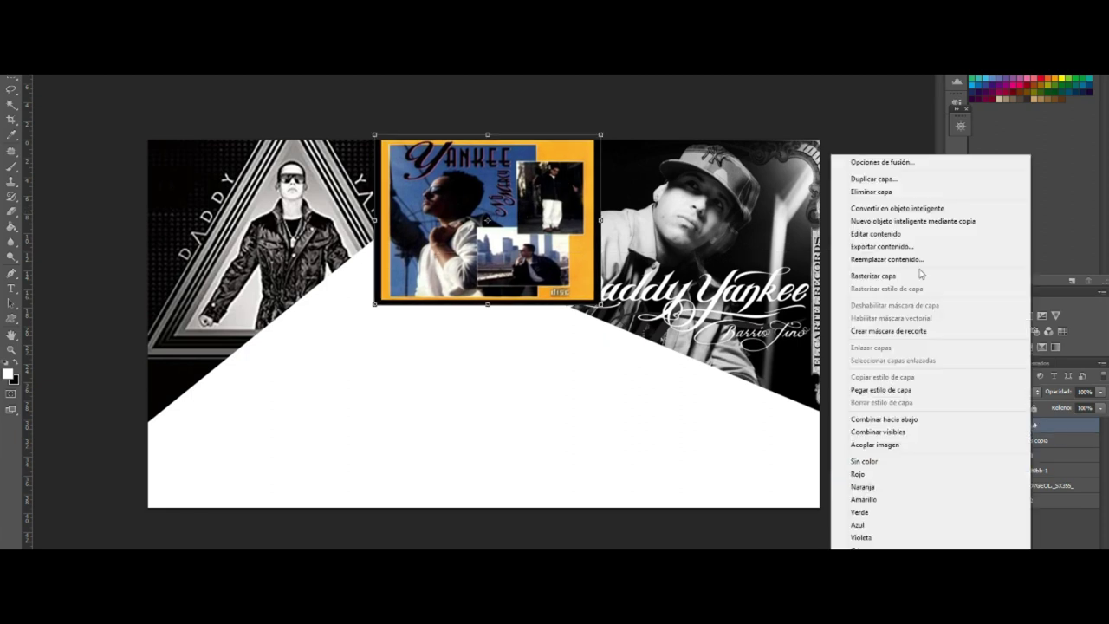
pyautogui.click(920, 430)
# Step: Duplicate the white line again and align the copy diagonally across the No Mercy cover, on top of it
pyautogui.hotkey('ctrl', 'j')
pyautogui.moveTo(693, 408); pyautogui.dragTo(238, 145)
pyautogui.hotkey('ctrl', ']')
pyautogui.moveTo(770, 161)
pyautogui.mouseDown()
pyautogui.moveTo(766, 143)
pyautogui.moveTo(771, 150)
pyautogui.mouseUp()
# Step: Cut away the No Mercy cover below the line with the Polygonal Lasso and trim the line's excess over the Mundial cover
pyautogui.click(11, 89)
pyautogui.press('Return')
pyautogui.rightClick(11, 89)
pyautogui.click(60, 104)
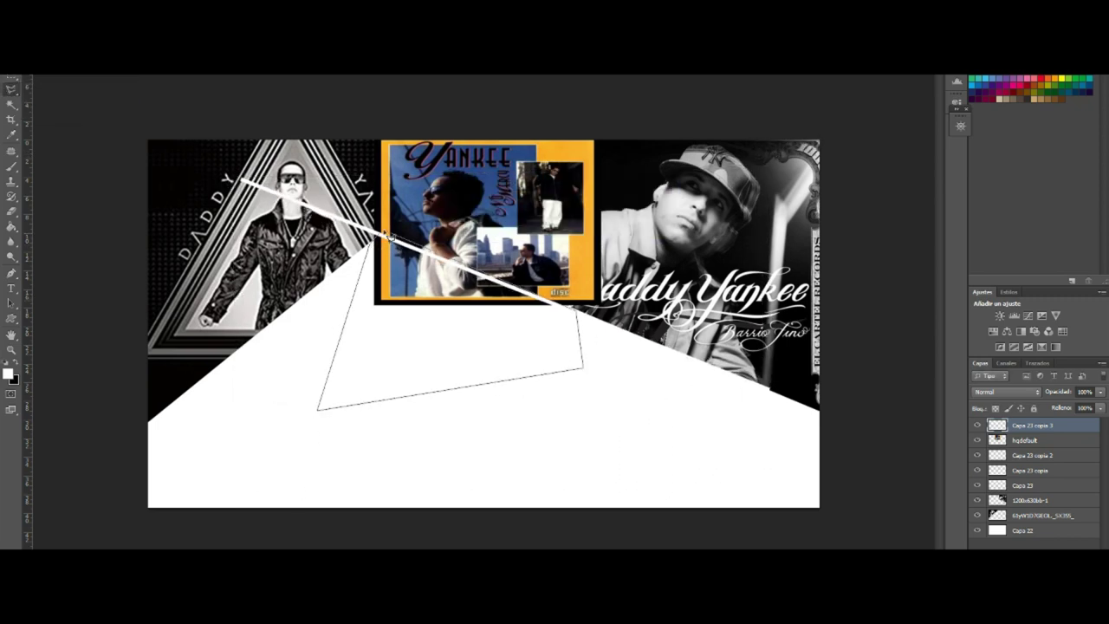
pyautogui.hotkey('alt', '[')
pyautogui.press('Delete')
pyautogui.hotkey('ctrl', 'd')
pyautogui.click(1033, 424)
pyautogui.click(7, 82)
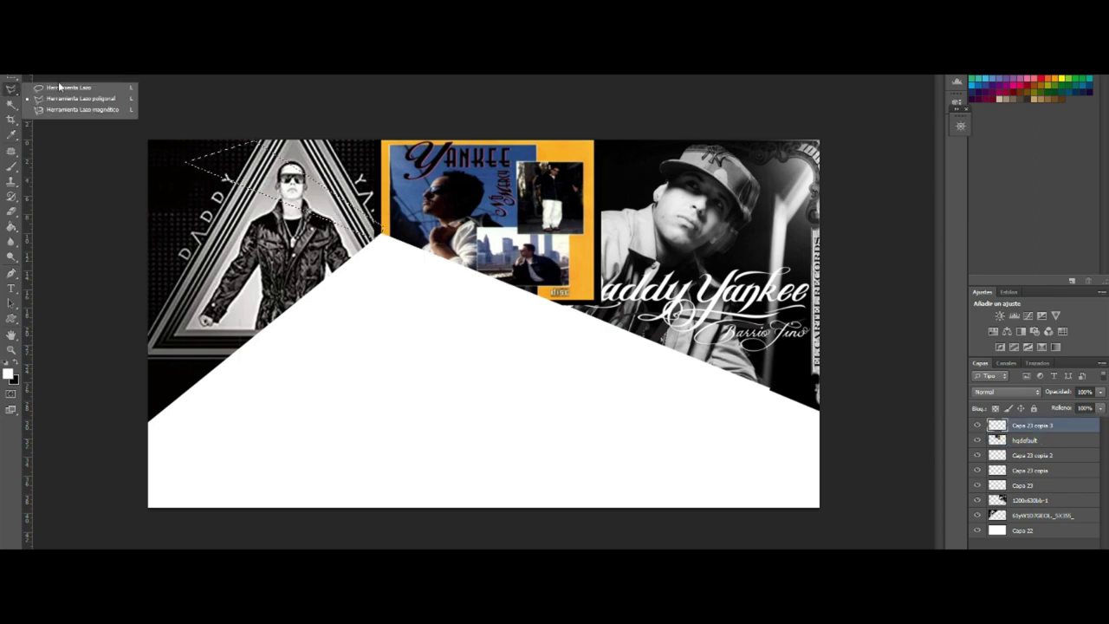
# Step: Place the El Cangri.com cover, remove its brown side bars with the Magic Wand, and enlarge it in the lower-left area
pyautogui.press('Return')
pyautogui.press('w')
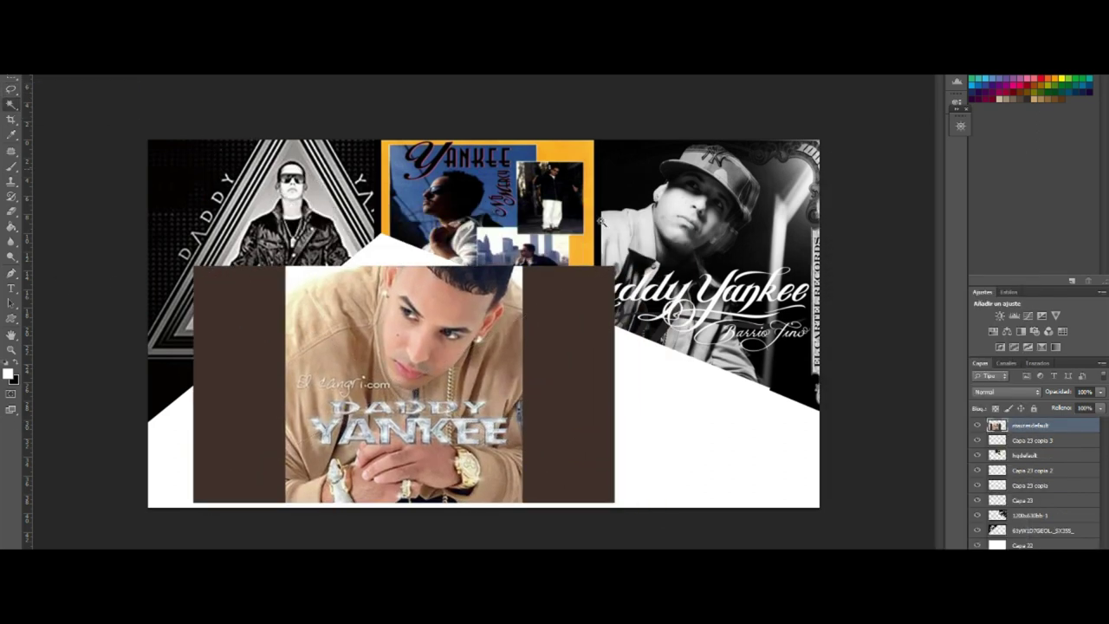
pyautogui.click(568, 381)
pyautogui.press('Delete')
pyautogui.moveTo(522, 266); pyautogui.dragTo(564, 228)
pyautogui.moveTo(424, 364)
pyautogui.mouseDown()
pyautogui.moveTo(288, 364)
pyautogui.moveTo(425, 368)
pyautogui.mouseUp()
pyautogui.press('Return')
# Step: Outline the Mundial cover along its diagonal edge and delete the El Cangri.com cover's overlap with it
pyautogui.click(978, 426)
pyautogui.rightClick(10, 88)
pyautogui.click(52, 101)
pyautogui.click(382, 234)
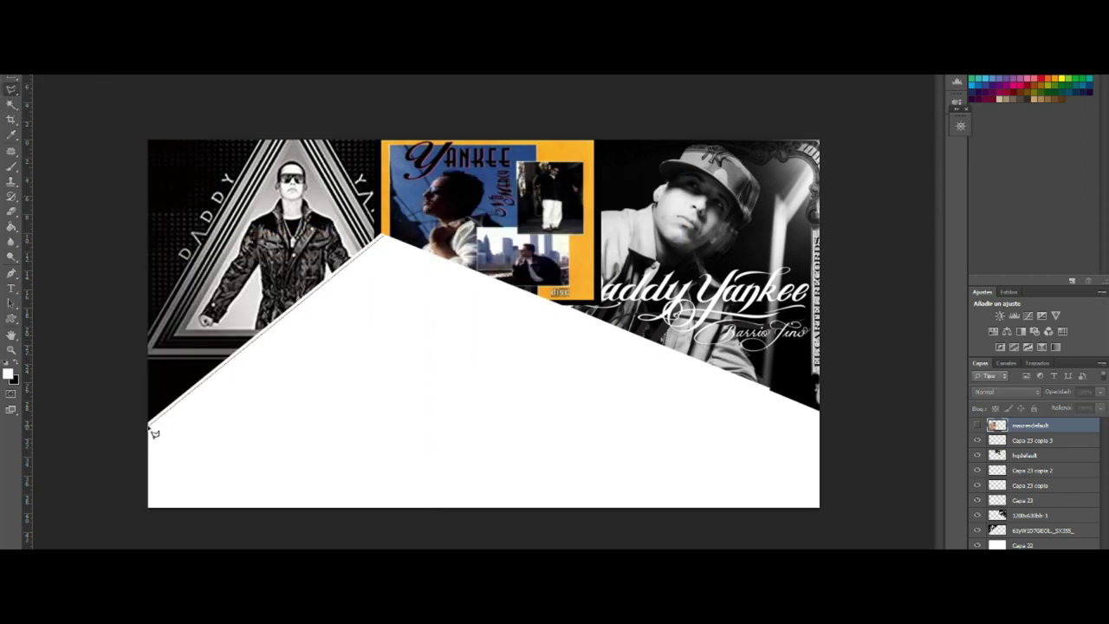
pyautogui.click(978, 425)
pyautogui.press('Delete')
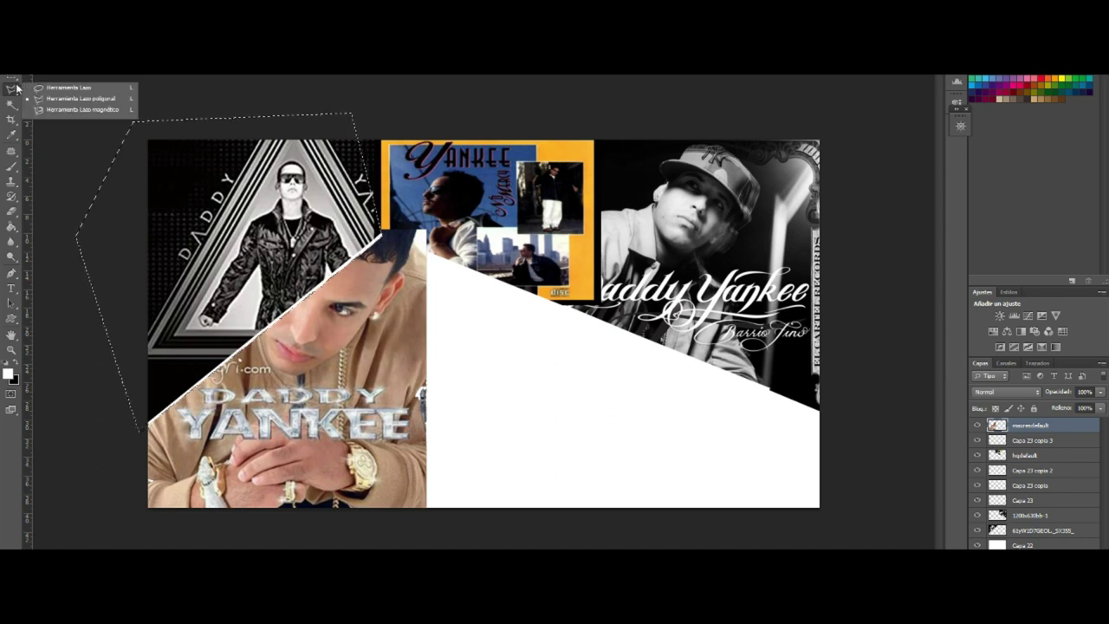
pyautogui.hotkey('ctrl', 'd')
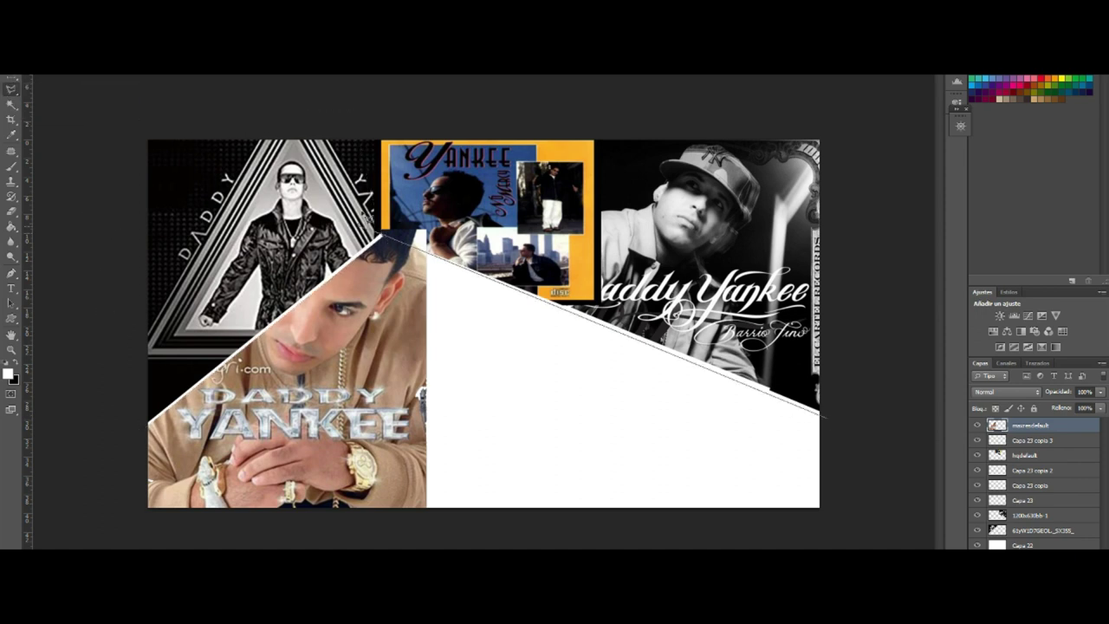
# Step: Place the dark concert cover in the lower-right area, rotated and enlarged to fill the remaining white space
pyautogui.moveTo(840, 392); pyautogui.dragTo(554, 364)
pyautogui.moveTo(722, 450); pyautogui.dragTo(866, 442)
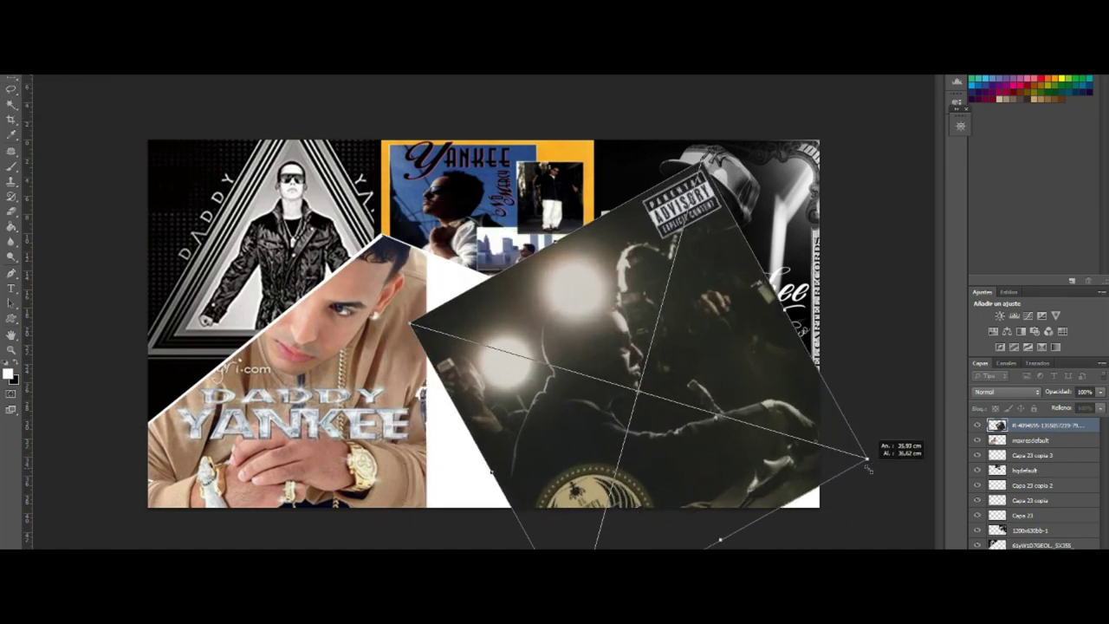
pyautogui.moveTo(426, 317); pyautogui.dragTo(368, 304)
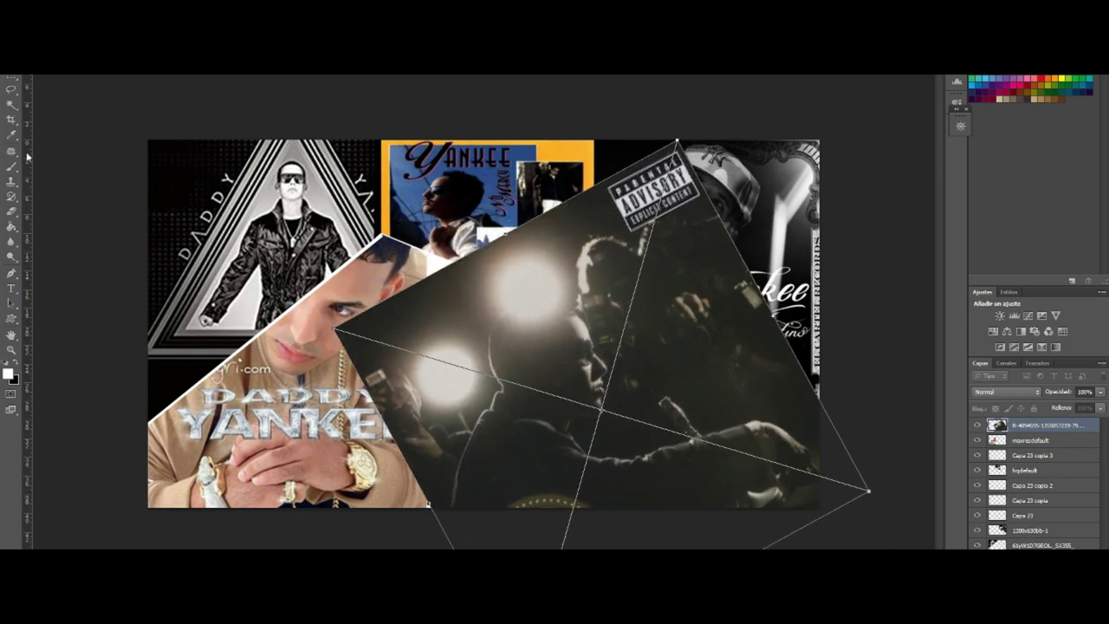
# Step: Outline the area above the right diagonal line, rasterize the dark concert cover and delete its part inside that selection
pyautogui.click(978, 425)
pyautogui.click(10, 89)
pyautogui.click(52, 100)
pyautogui.click(836, 417)
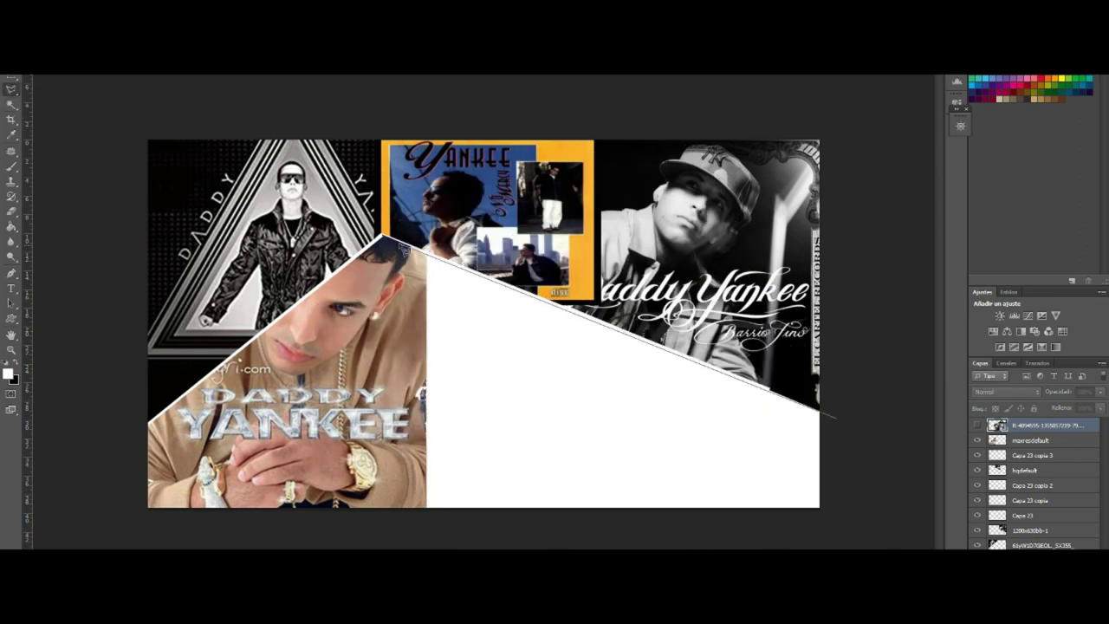
pyautogui.click(389, 246)
pyautogui.click(386, 76)
pyautogui.click(832, 78)
pyautogui.click(836, 418)
pyautogui.click(978, 425)
pyautogui.rightClick(1028, 426)
pyautogui.click(866, 279)
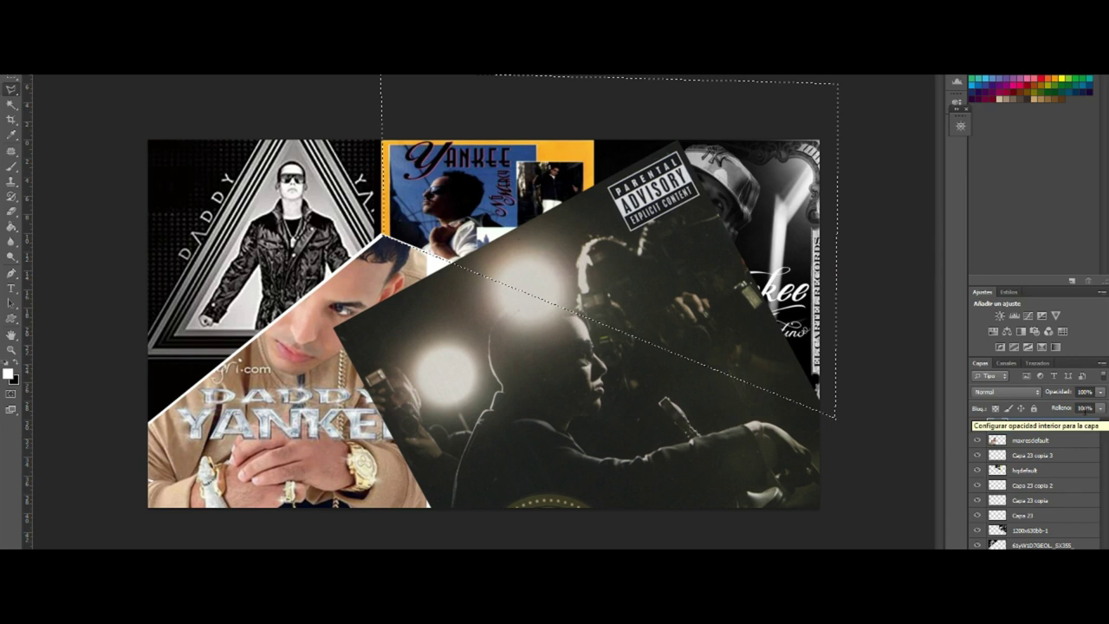
pyautogui.press('Delete')
# Step: Reposition the dark concert cover and trim it to a vertical edge beside the El Cangri.com cover and to the diagonal above
pyautogui.click(1026, 441)
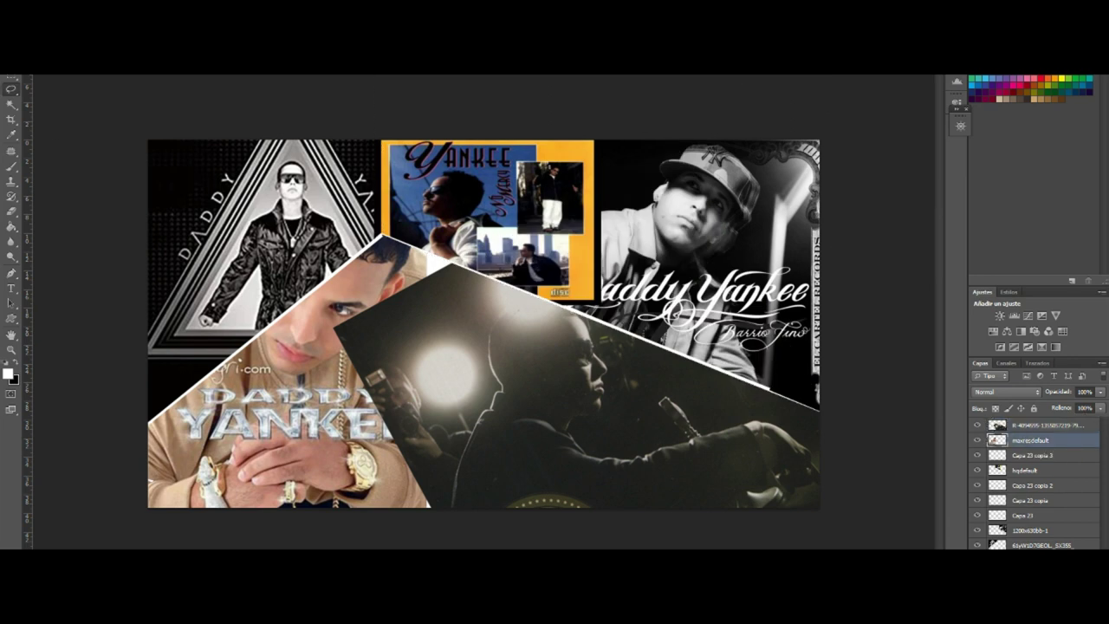
pyautogui.click(1030, 425)
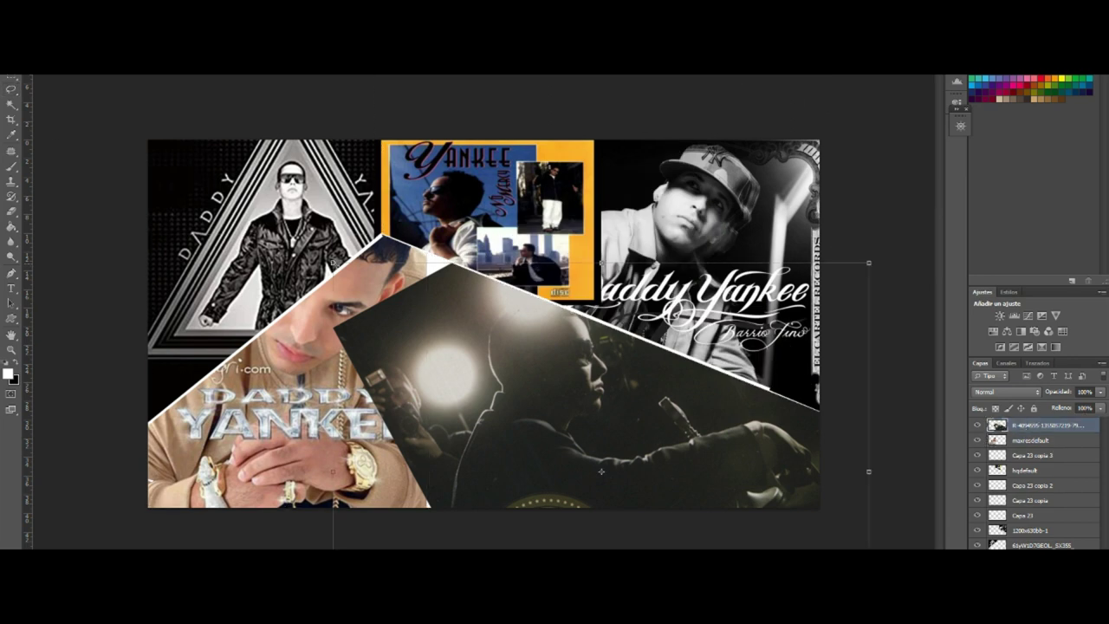
pyautogui.click(978, 426)
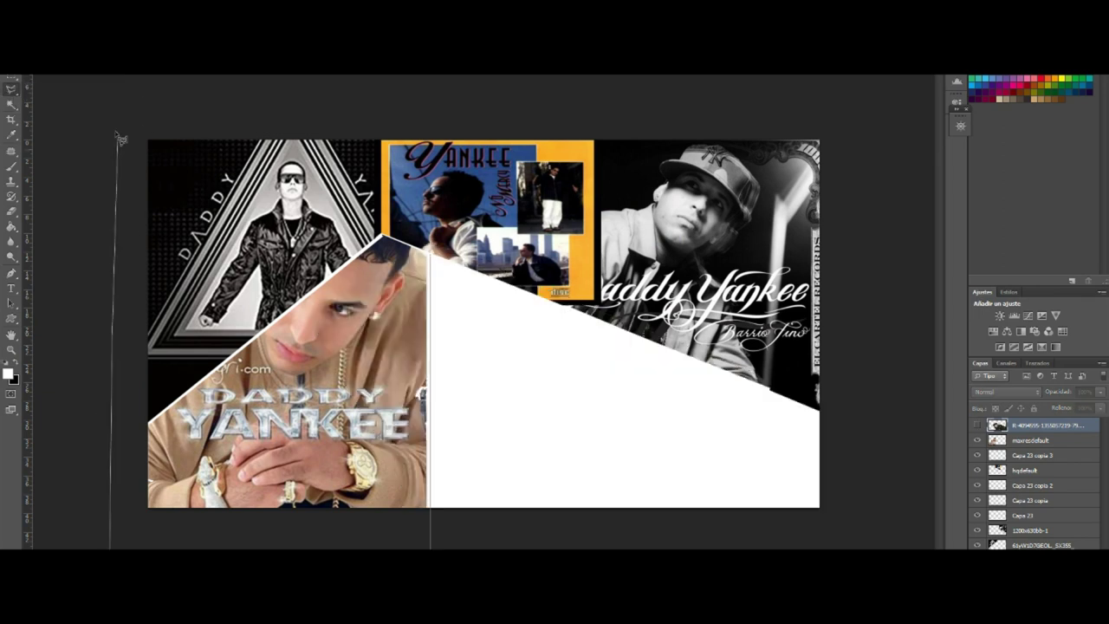
pyautogui.click(978, 426)
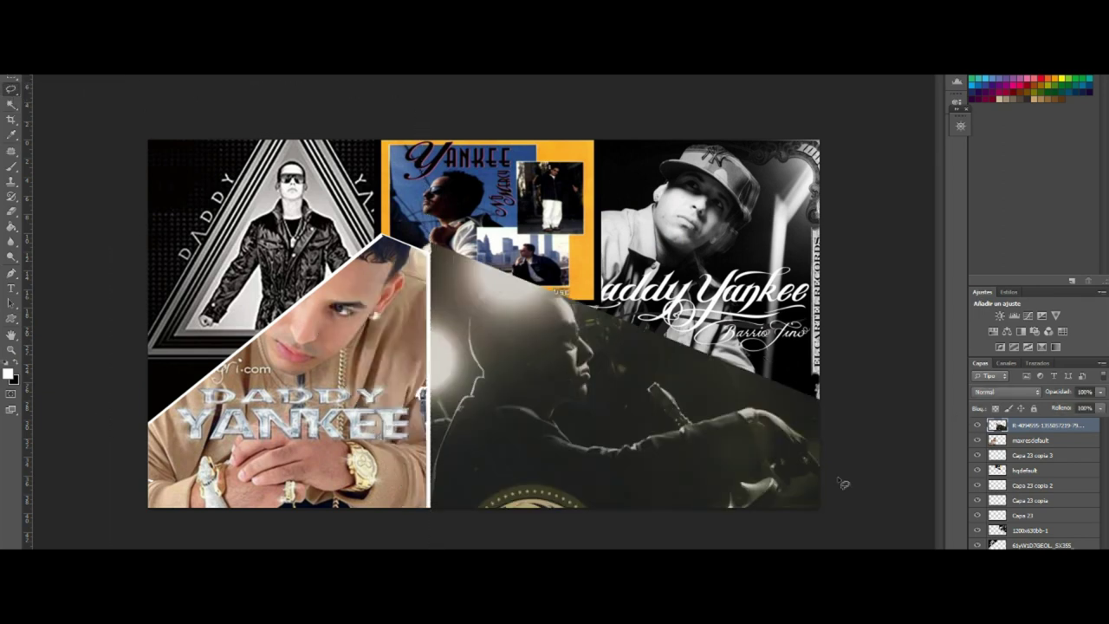
pyautogui.hotkey('shift', 'l')
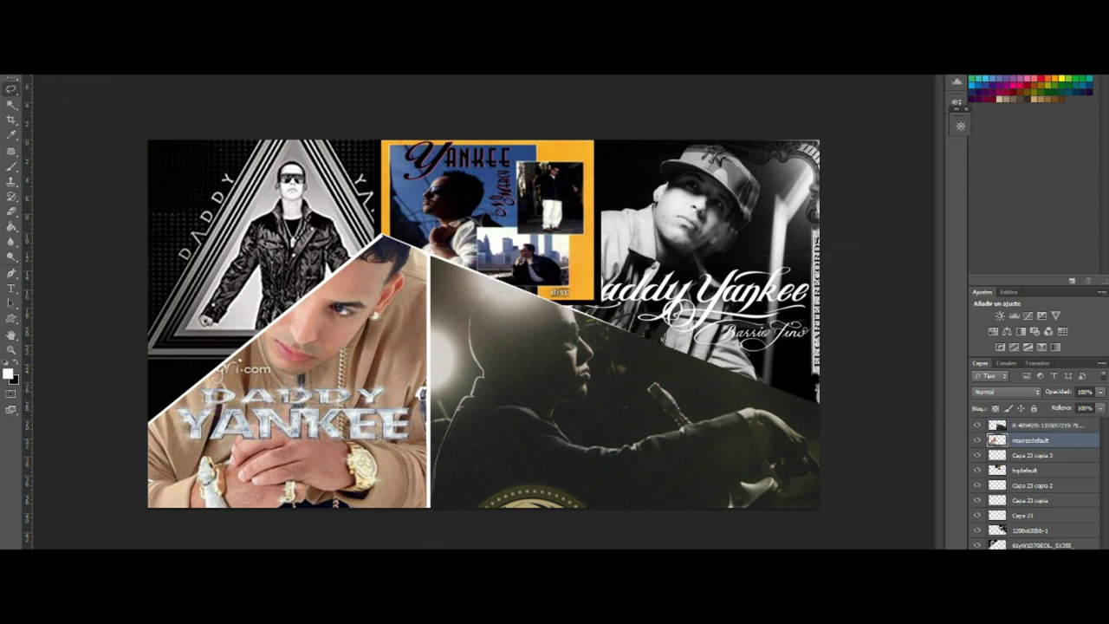
# Step: Remove the topmost white line layer and adjust the two lower covers to close the white gaps around them
pyautogui.click(983, 455)
pyautogui.keyDown('ctrl'); pyautogui.click(1005, 426); pyautogui.keyUp('ctrl')
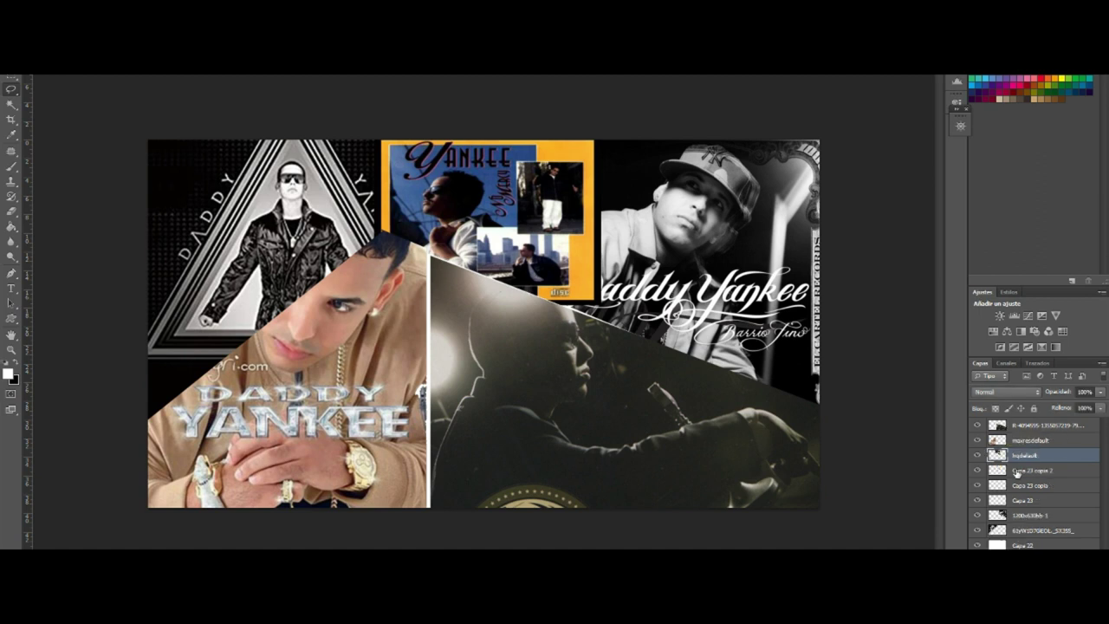
pyautogui.hotkey('ctrl', 'e')
pyautogui.moveTo(431, 463); pyautogui.dragTo(427, 466)
pyautogui.press('Return')
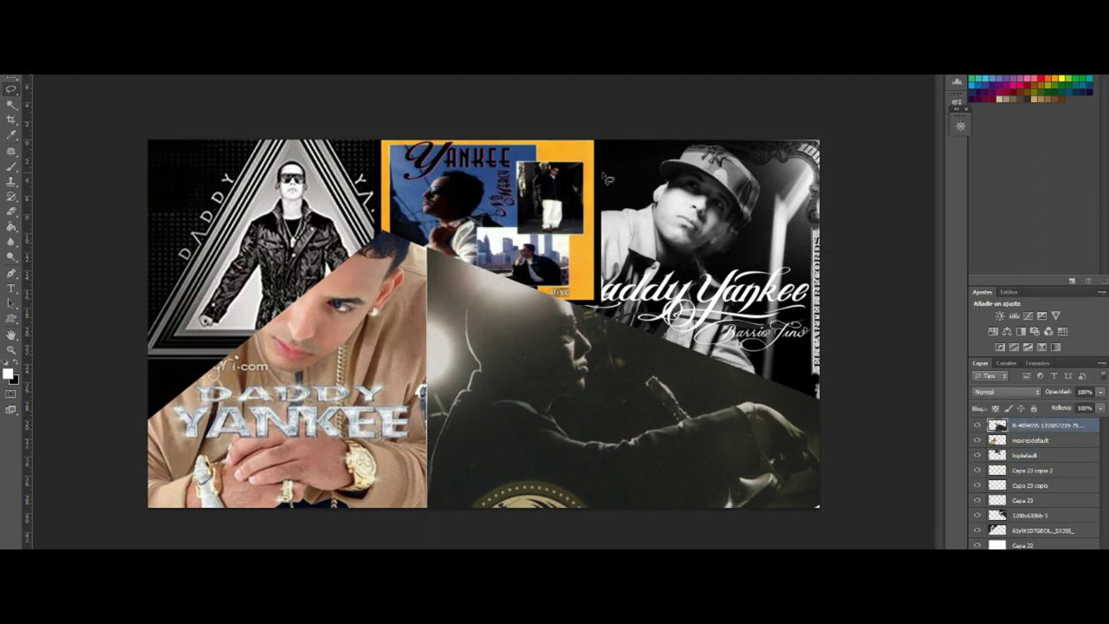
pyautogui.keyDown('shift'); pyautogui.click(1040, 533); pyautogui.keyUp('shift')
pyautogui.hotkey('ctrl', 'g')
pyautogui.write('ondo')
pyautogui.press('Return')
pyautogui.click(1039, 544)
pyautogui.click(1004, 488)
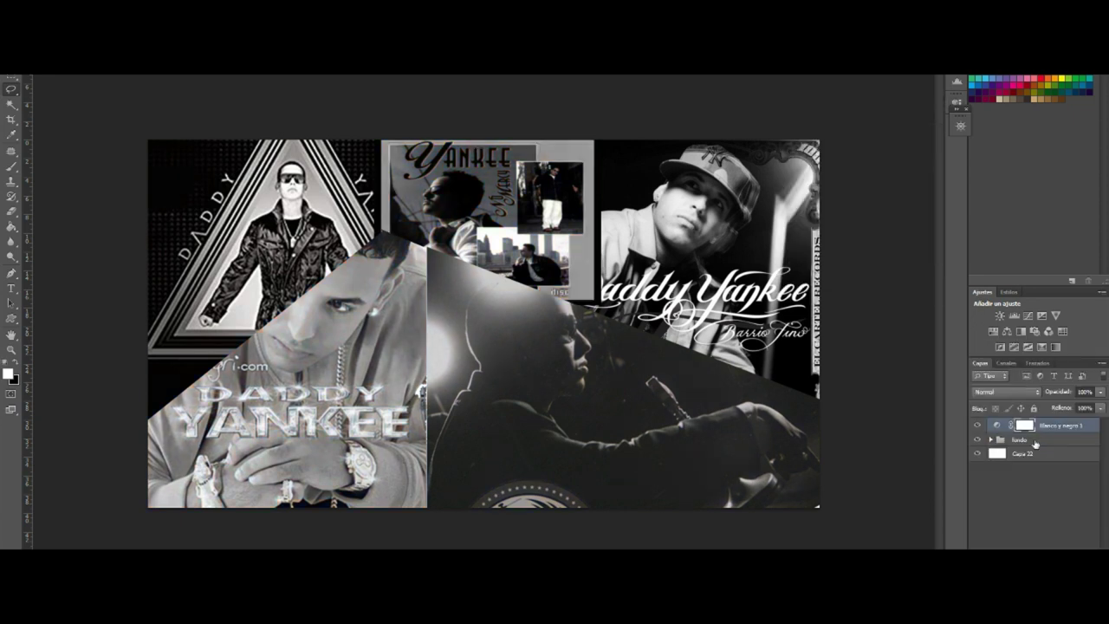
pyautogui.hotkey('ctrl', 'z')
# Step: Add a Black & White adjustment layer above the covers and group it with all cover layers as "fondo"
pyautogui.click(1040, 544)
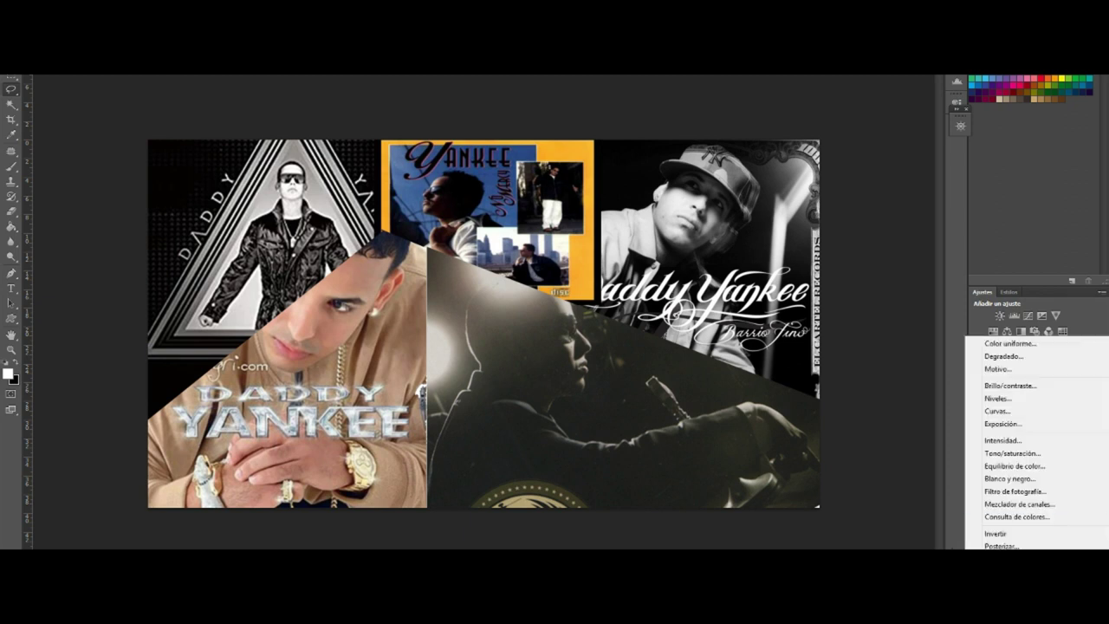
pyautogui.click(1005, 478)
pyautogui.keyDown('shift'); pyautogui.click(1040, 541); pyautogui.keyUp('shift')
pyautogui.hotkey('ctrl', 'g')
pyautogui.doubleClick(1024, 424)
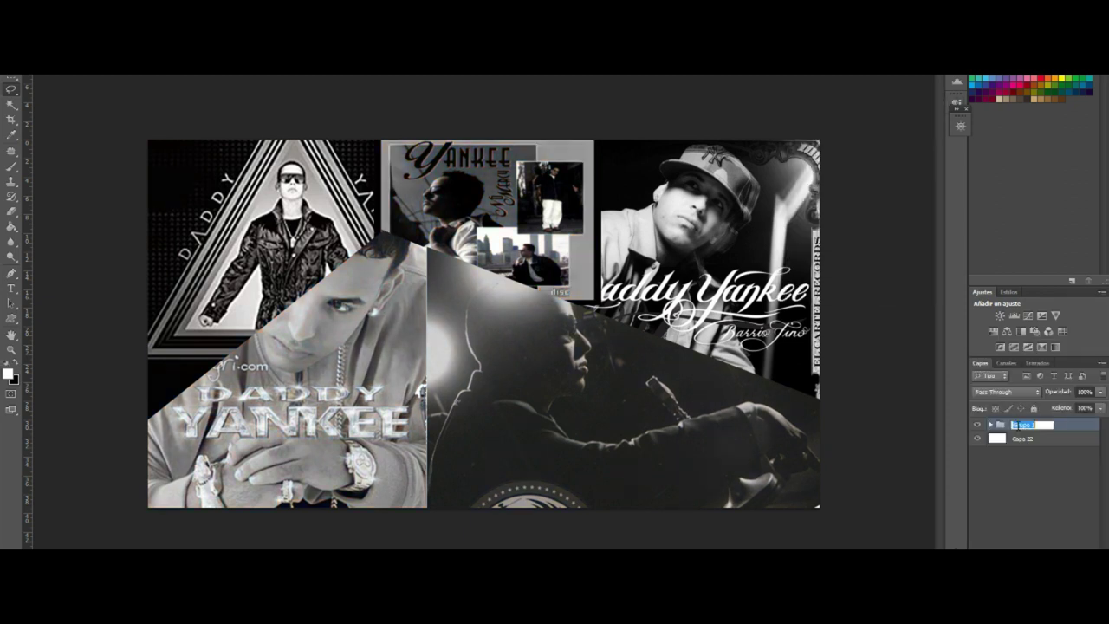
pyautogui.press('Return')
# Step: Duplicate the "fondo" group, merge the duplicate into a single layer and hide the original group
pyautogui.hotkey('ctrl', 'j')
pyautogui.hotkey('ctrl', 'e')
pyautogui.click(977, 439)
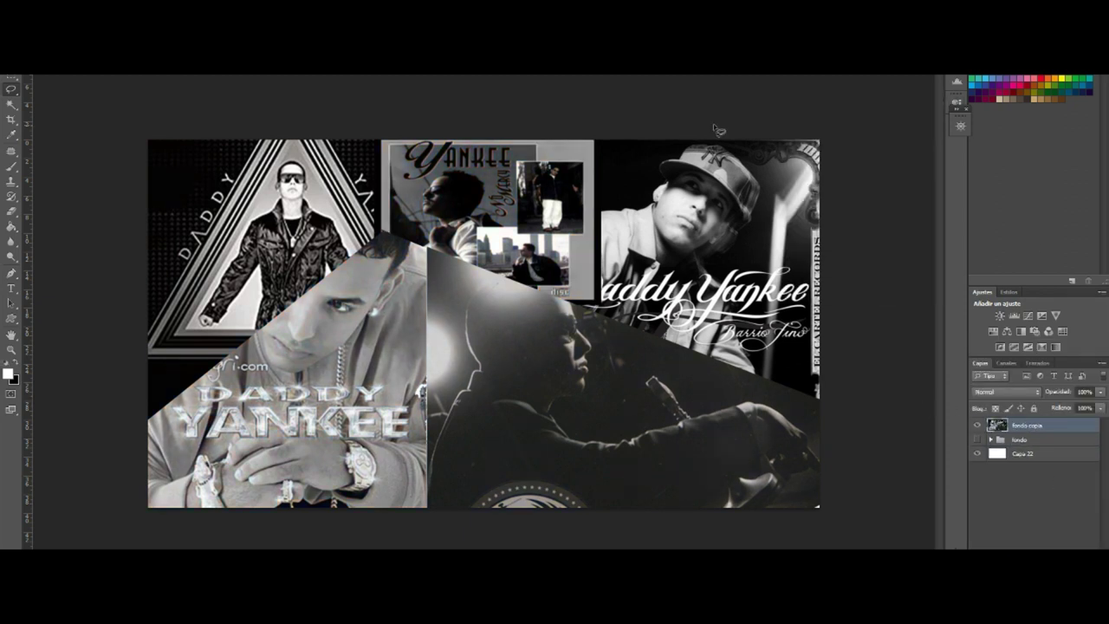
# Step: Apply the Add Noise filter to the "fondo copia" layer with uniform distribution and an amount of about 23%
pyautogui.click(619, 177)
pyautogui.click(227, 65)
pyautogui.moveTo(333, 167)
pyautogui.moveTo(260, 189)
pyautogui.click(409, 179)
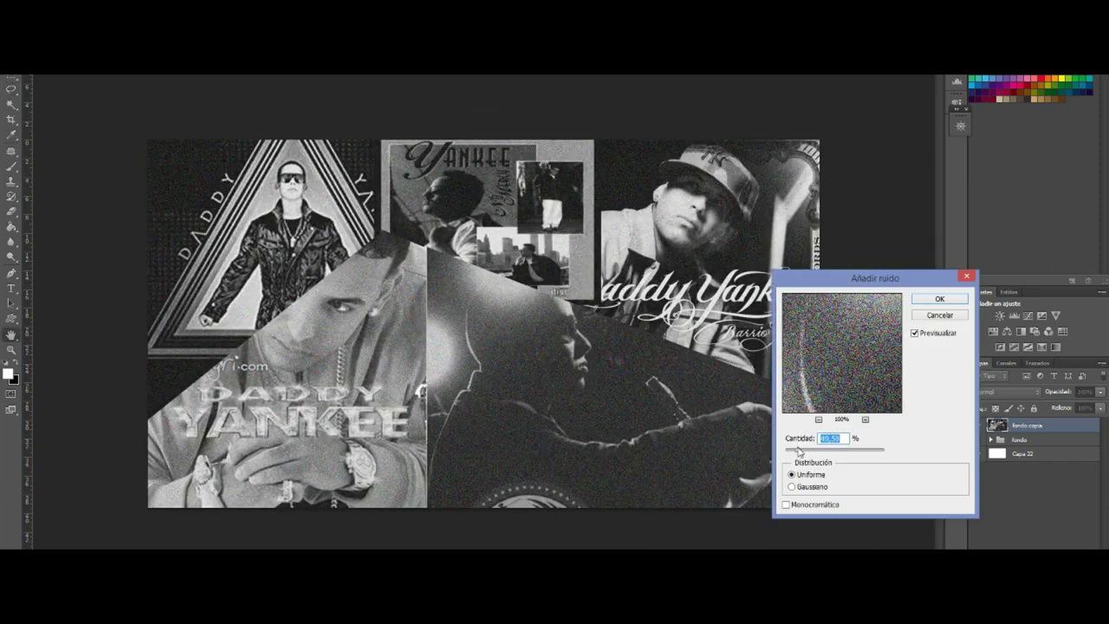
pyautogui.moveTo(789, 451); pyautogui.dragTo(792, 454)
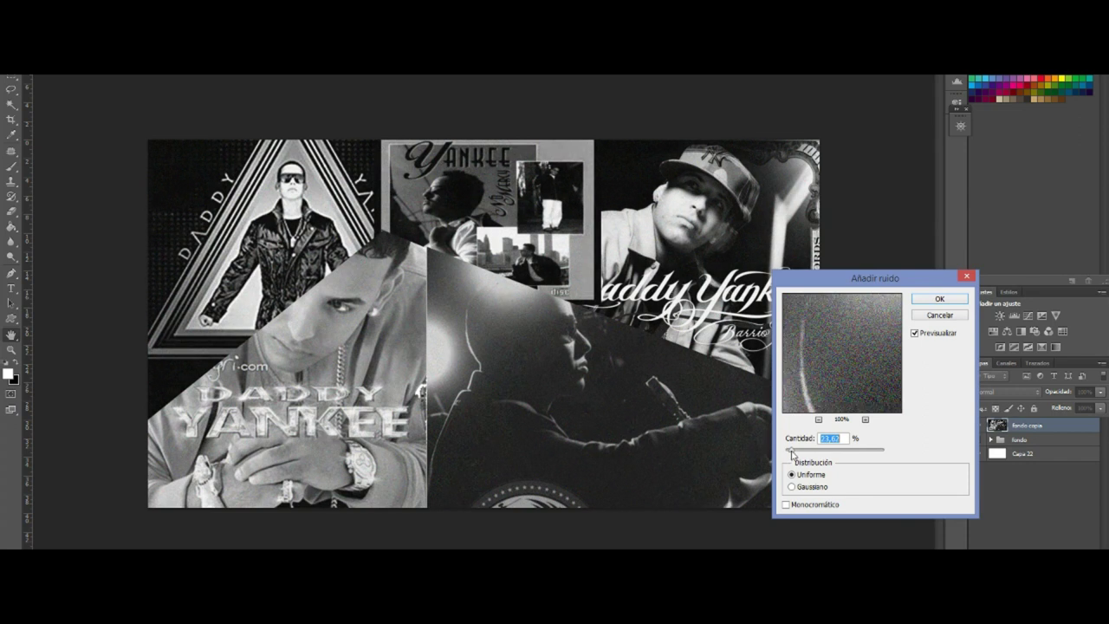
pyautogui.press('Return')
# Step: Place the yellow-background portrait over the collage, enlarge it at the centre and rasterize its layer
pyautogui.click(35, 65)
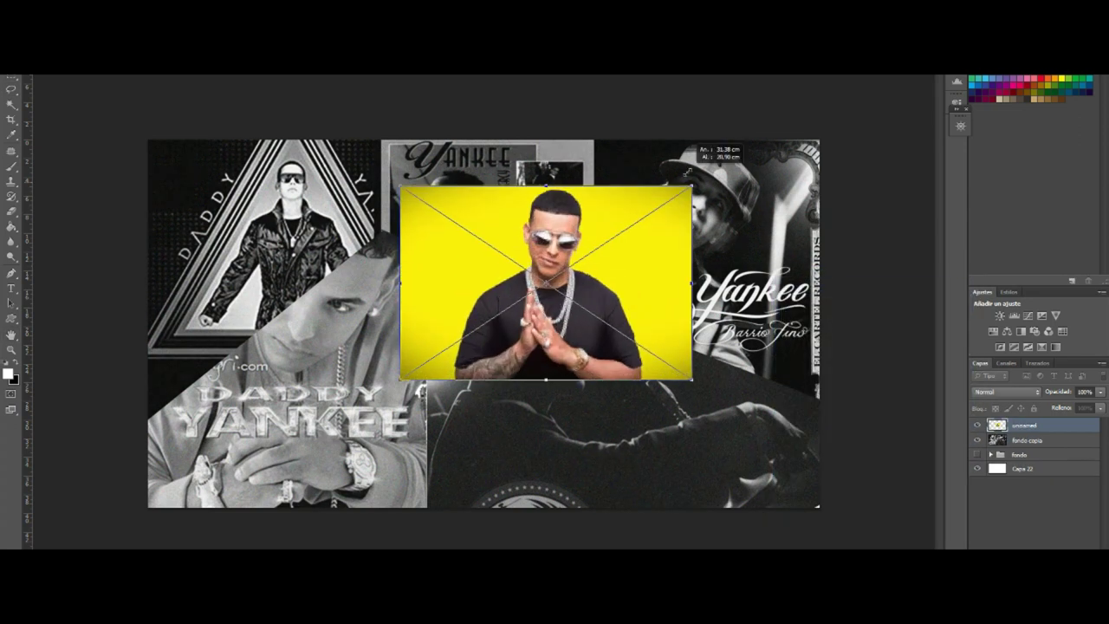
pyautogui.moveTo(603, 297); pyautogui.dragTo(700, 235)
pyautogui.rightClick(1023, 425)
# Step: Remove the yellow background around the clasped-hands portrait, including the leftover corner patch, and clear the selection
pyautogui.click(485, 227)
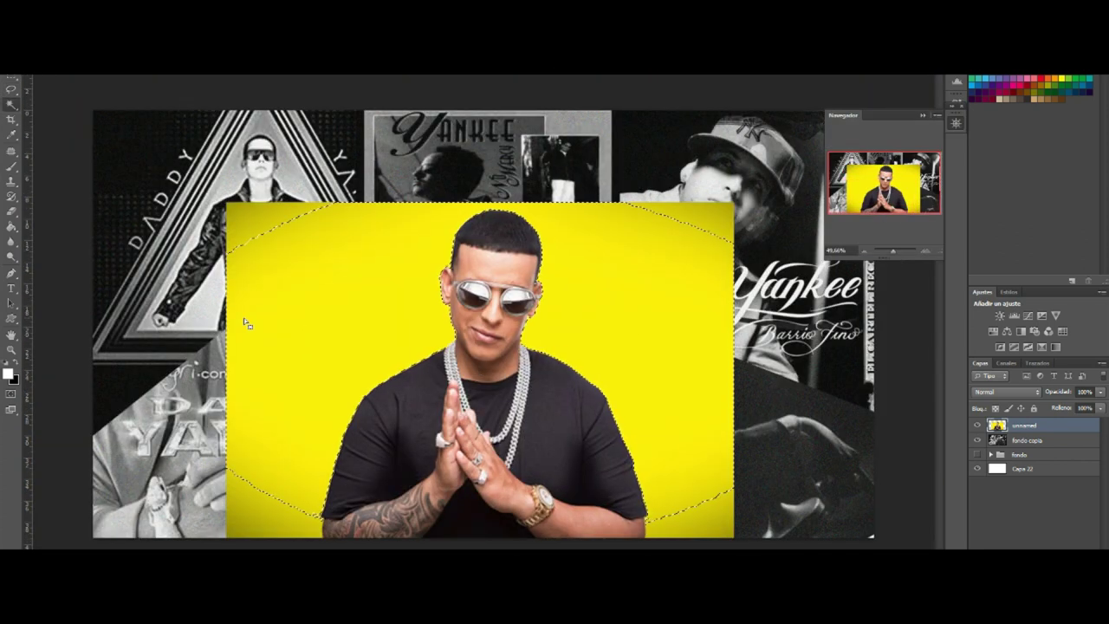
pyautogui.press('Delete')
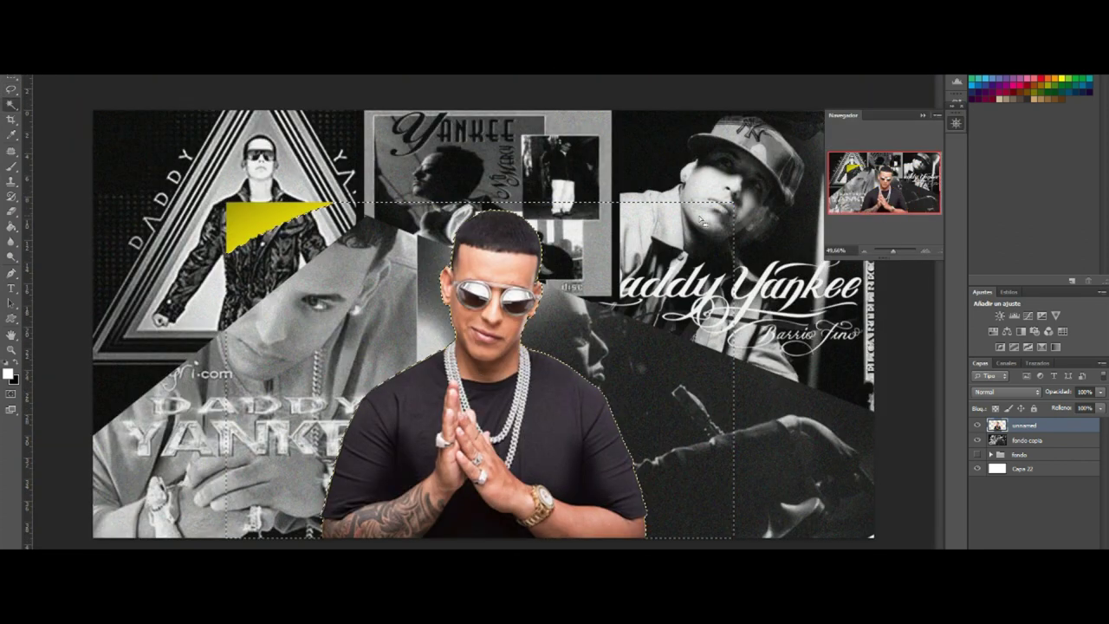
pyautogui.click(258, 229)
pyautogui.press('Delete')
pyautogui.hotkey('ctrl', 'd')
# Step: Erase the yellow fringe along the right-hand sleeve and shoulder of the clasped-hands portrait with a small soft eraser
pyautogui.press('l')
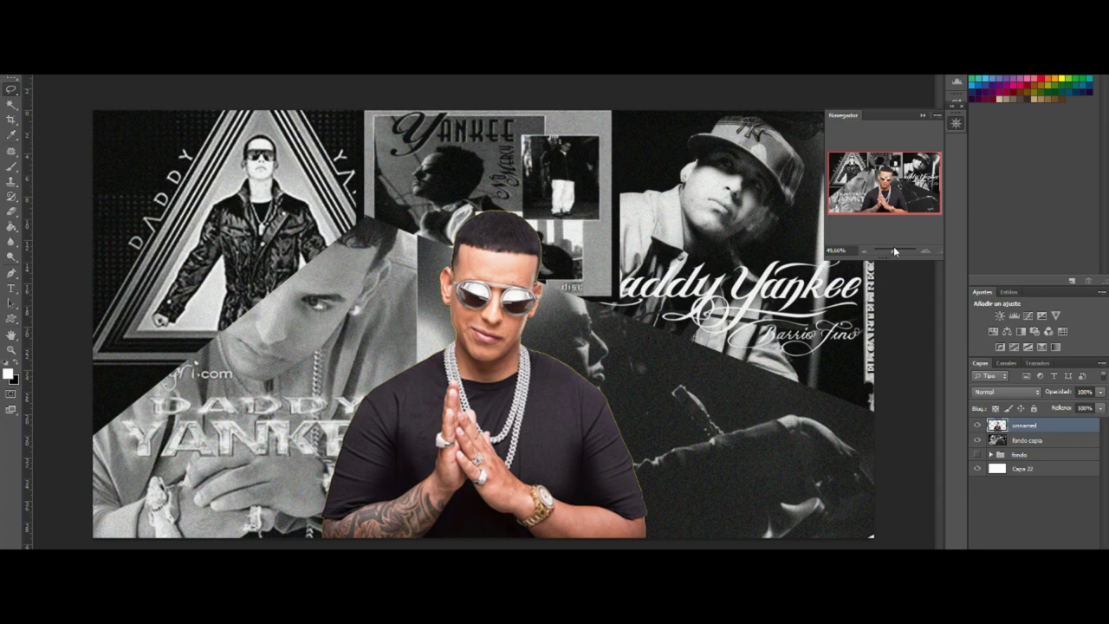
pyautogui.hotkey('ctrl', 'alt', 'r')
pyautogui.moveTo(869, 344); pyautogui.dragTo(877, 344)
pyautogui.press('Return')
pyautogui.scroll(5, 585, 405)
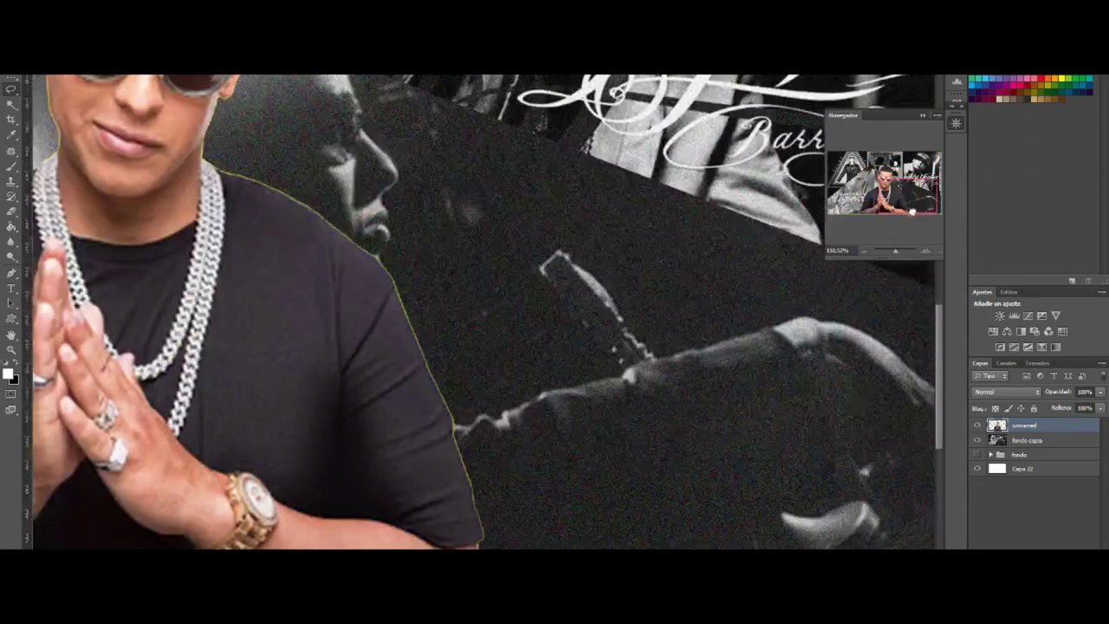
pyautogui.scroll(-5, 481, 312)
pyautogui.press('b')
pyautogui.press('Escape')
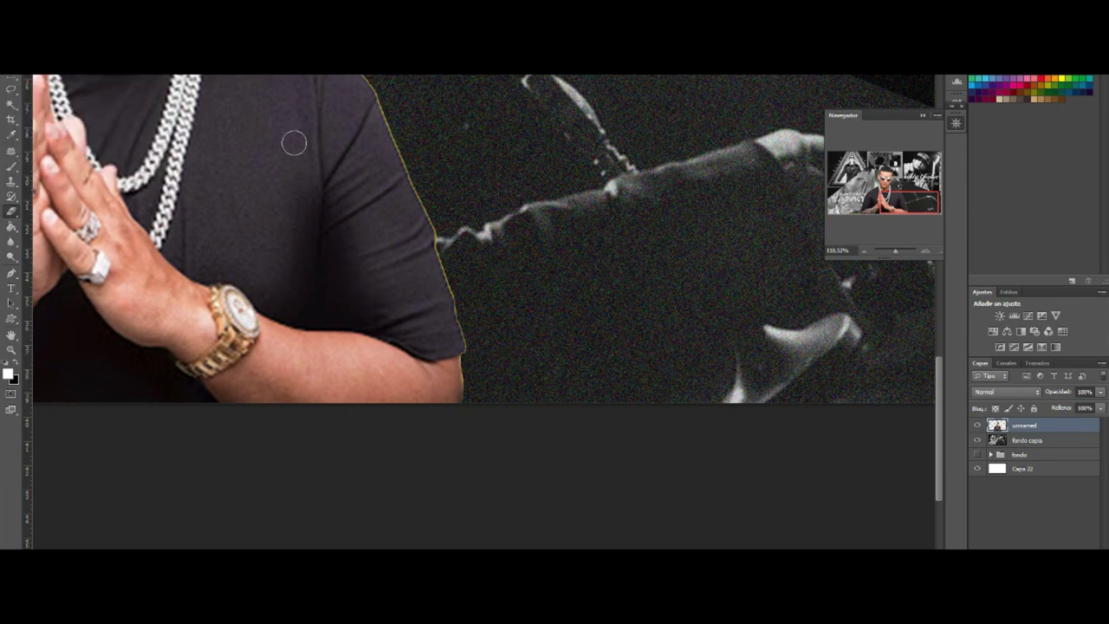
pyautogui.scroll(5, 456, 278)
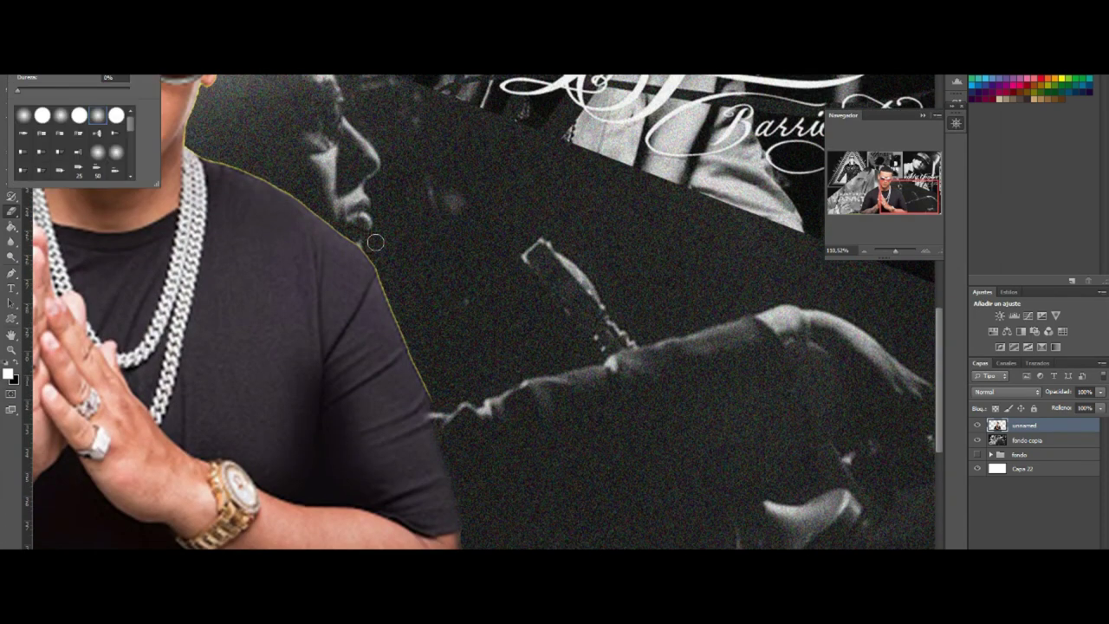
pyautogui.scroll(3, 421, 366)
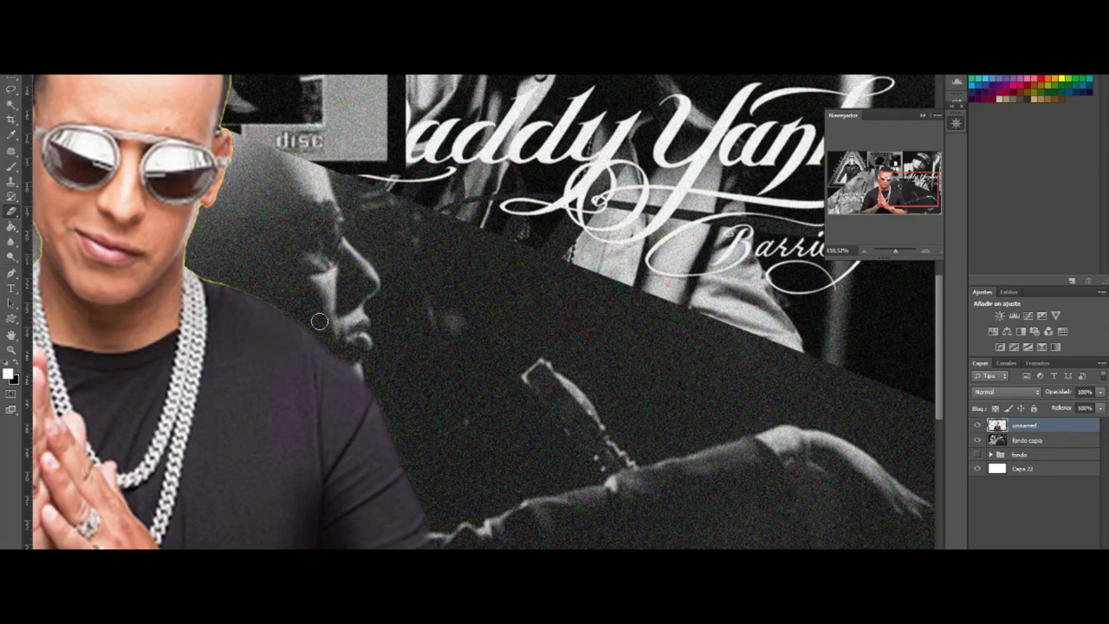
# Step: Erase the yellow fringe along the right side of the portrait's neck and face and around the top of the hair
pyautogui.scroll(4, 319, 321)
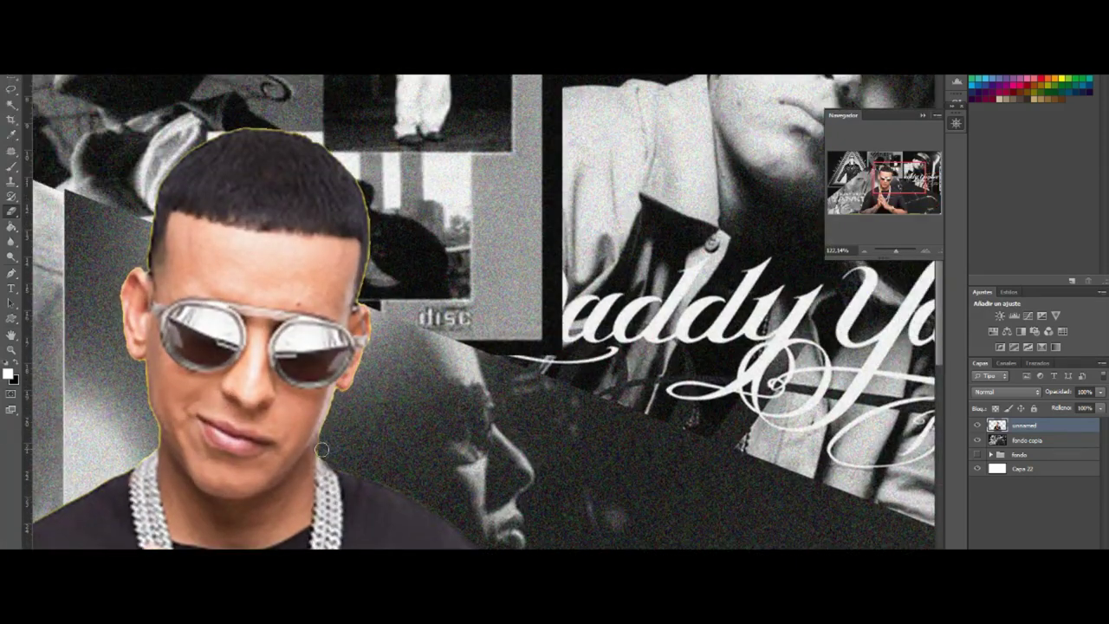
pyautogui.scroll(3, 345, 395)
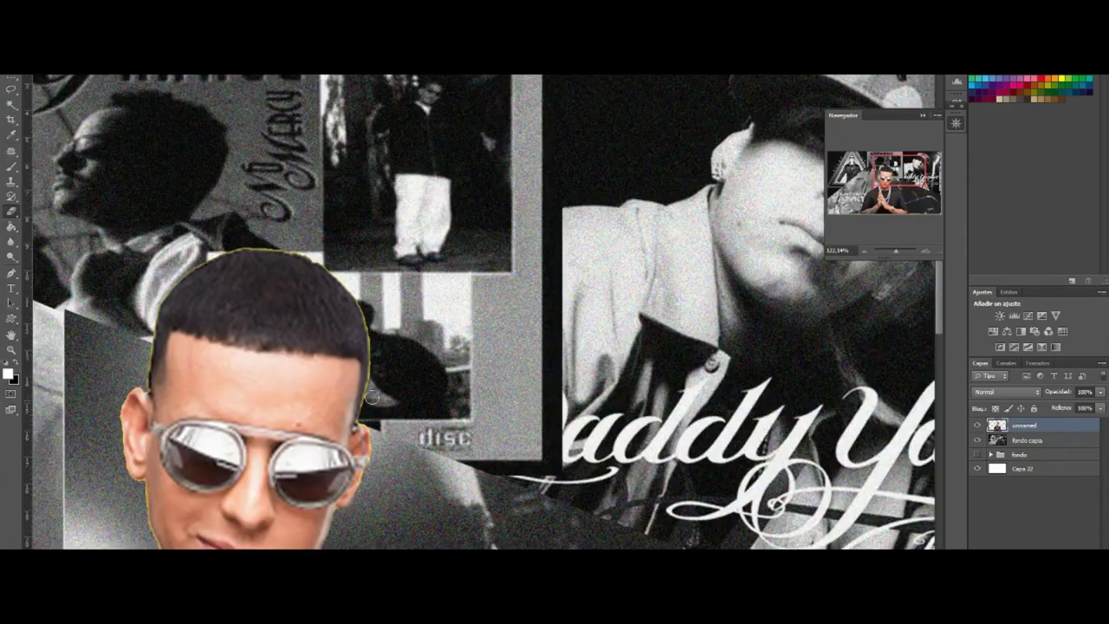
pyautogui.scroll(3, 483, 312)
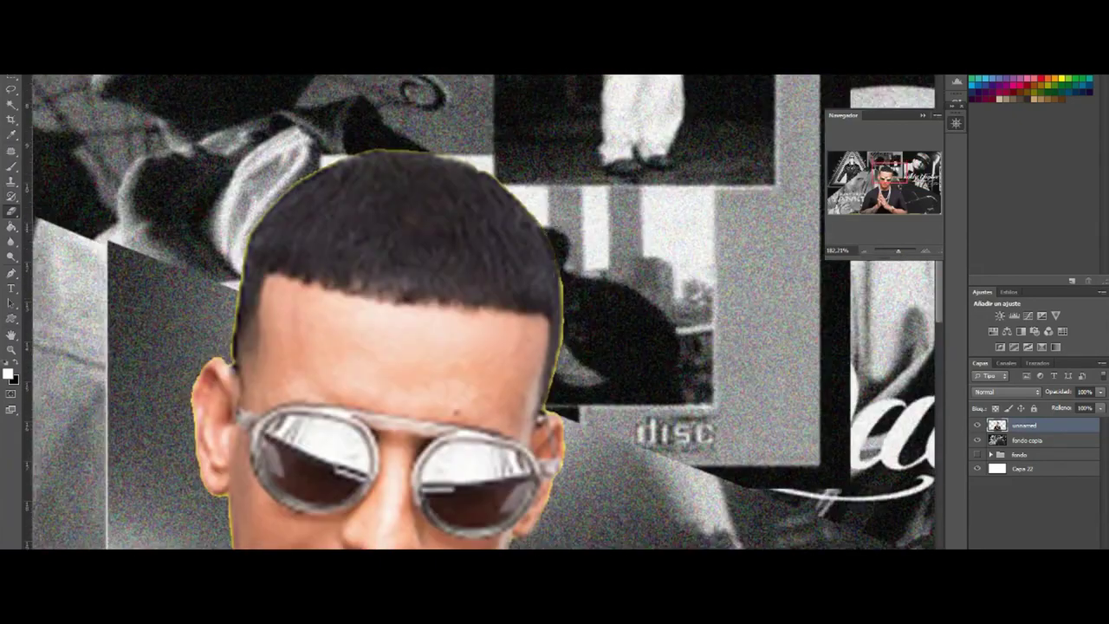
pyautogui.scroll(3, 521, 300)
pyautogui.scroll(-2, 346, 254)
pyautogui.scroll(-1, 307, 199)
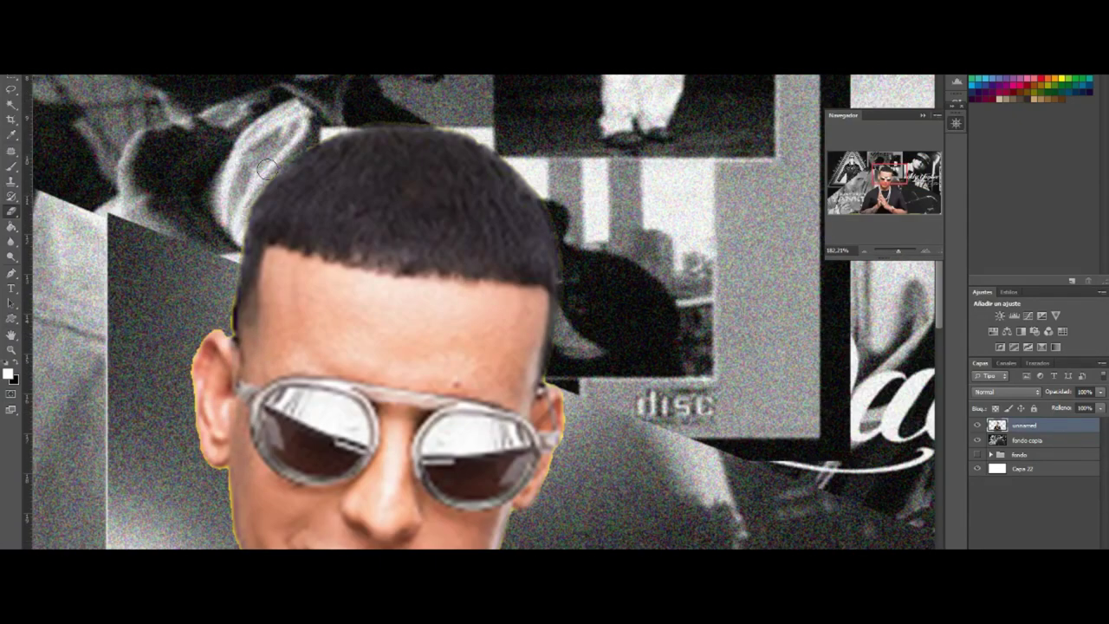
# Step: Erase the yellow fringe down the left ear, cheek, neck, shoulder and tattooed arm of the portrait
pyautogui.scroll(-2, 260, 173)
pyautogui.scroll(-1, 187, 257)
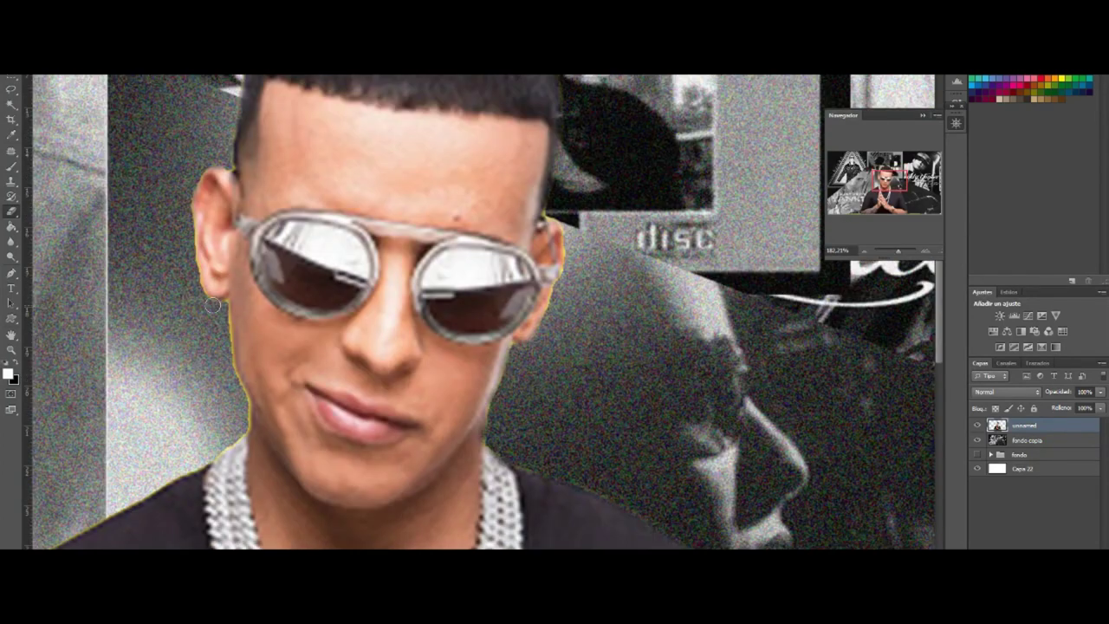
pyautogui.scroll(-1, 222, 244)
pyautogui.scroll(-1, 240, 338)
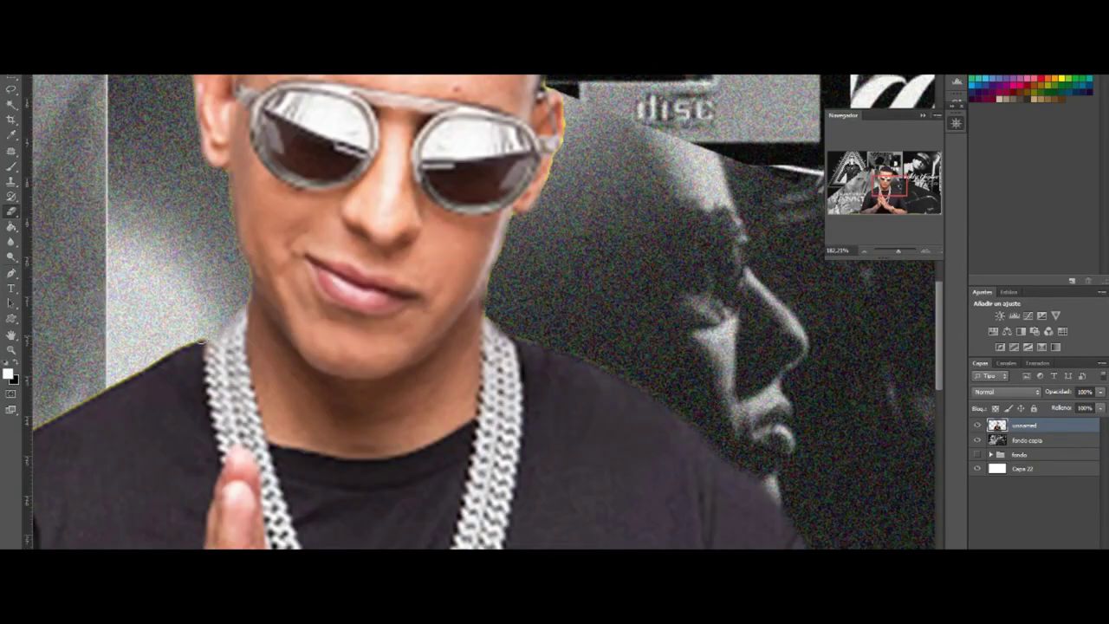
pyautogui.moveTo(159, 349); pyautogui.dragTo(531, 280)
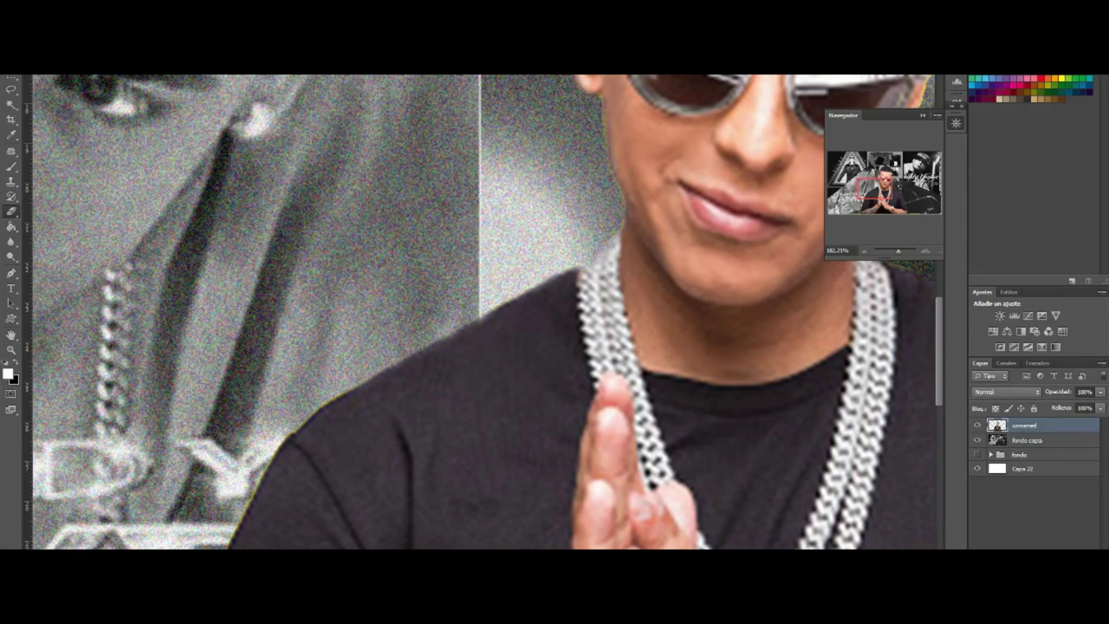
pyautogui.scroll(-4, 394, 491)
pyautogui.scroll(-5, 229, 282)
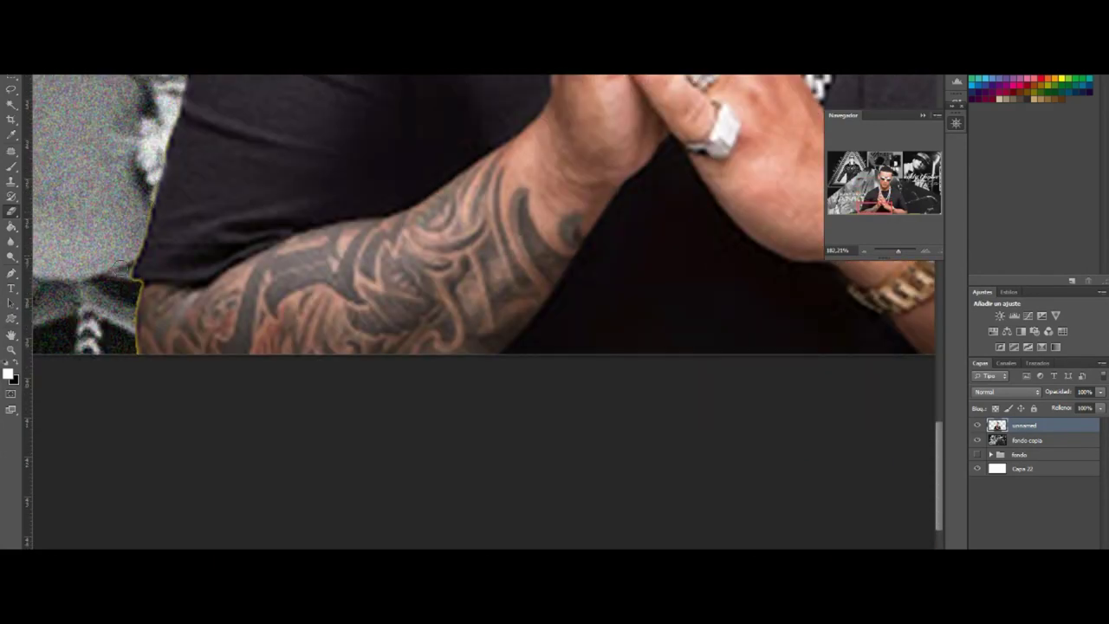
# Step: Place the black-jacket "descarga" photo over the centre of the collage, rasterize it and hide the "unnamed" layer
pyautogui.hotkey('ctrl', '0')
pyautogui.moveTo(532, 322); pyautogui.dragTo(459, 184)
pyautogui.press('Return')
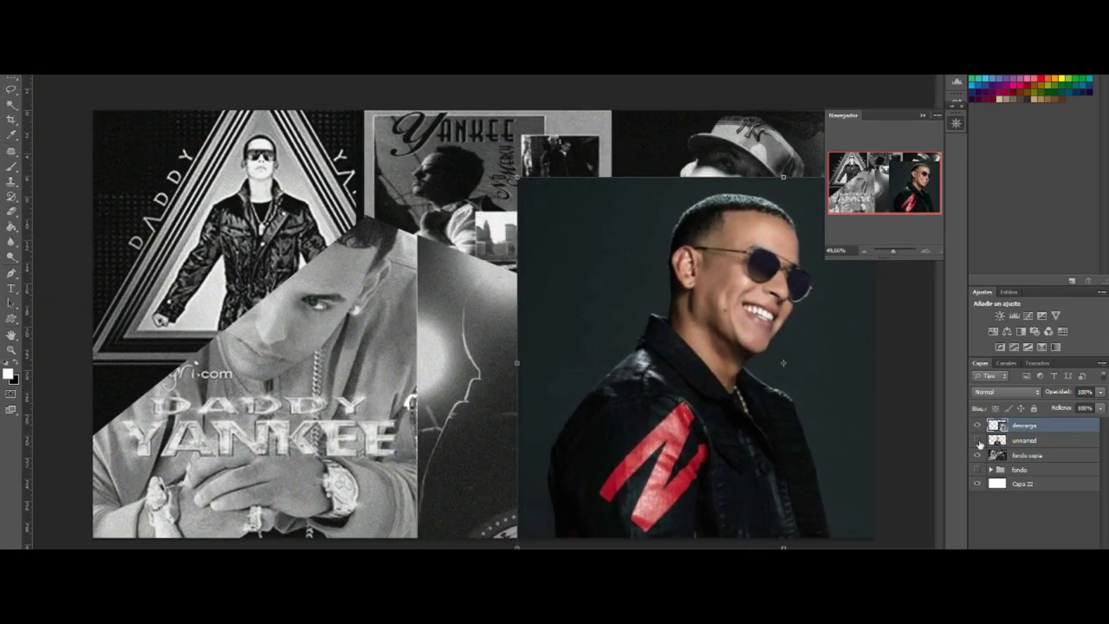
pyautogui.moveTo(414, 129); pyautogui.dragTo(154, 97)
pyautogui.press('l')
pyautogui.press('w')
pyautogui.moveTo(485, 381)
pyautogui.mouseDown()
pyautogui.moveTo(467, 260)
pyautogui.moveTo(424, 217)
pyautogui.moveTo(407, 427)
pyautogui.mouseUp()
pyautogui.hotkey('ctrl', 'd')
# Step: Outline the black-jacket figure with the Polygonal Lasso and delete the dark background around him
pyautogui.press('l')
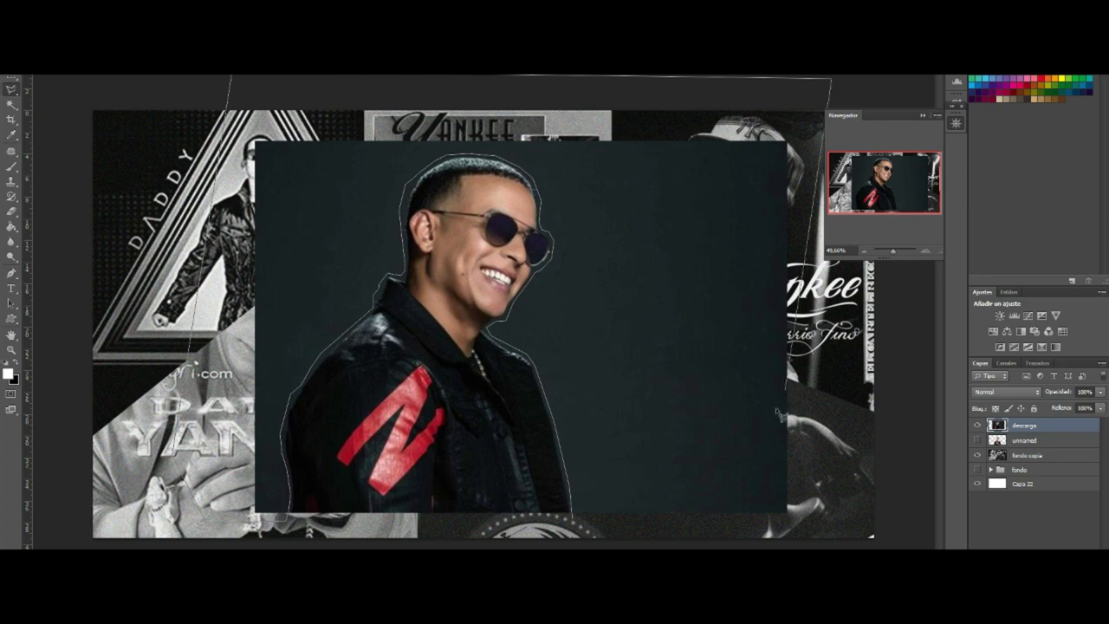
pyautogui.press('Delete')
pyautogui.press('Return')
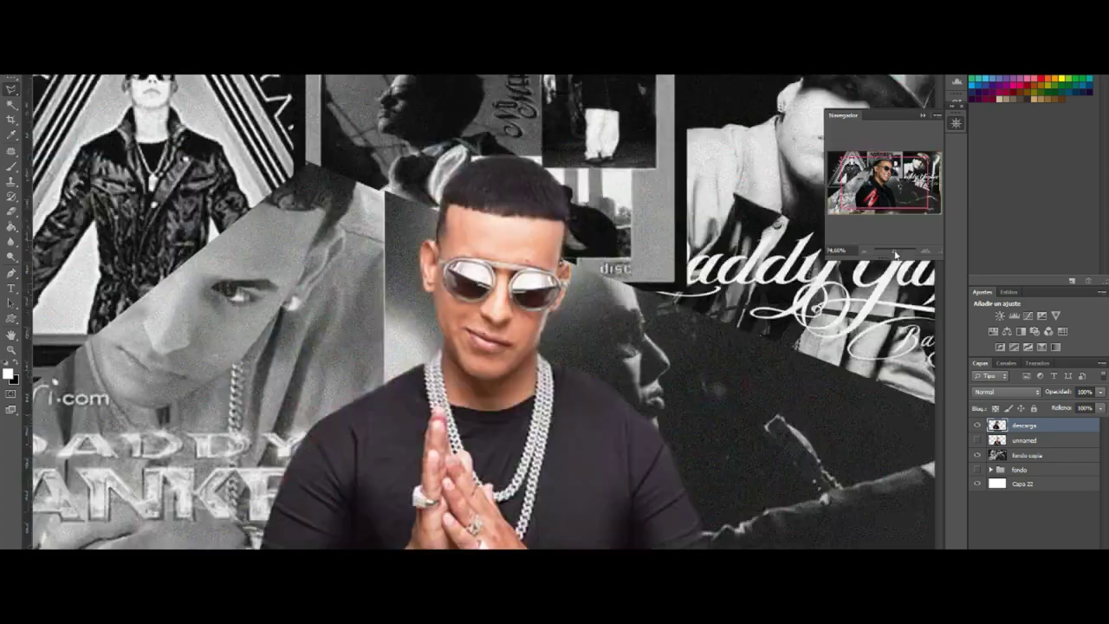
# Step: Erase the leftover dark background along the jacket's right edge, collar and chin with a small soft eraser
pyautogui.moveTo(896, 252); pyautogui.dragTo(901, 251)
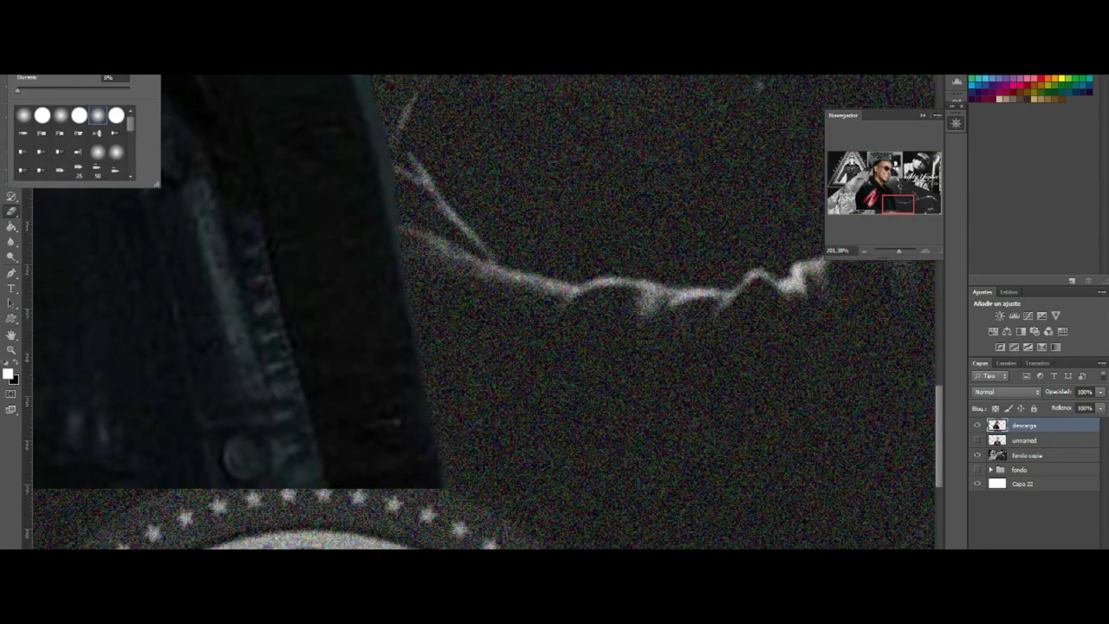
pyautogui.scroll(5, 381, 173)
pyautogui.scroll(5, 477, 536)
pyautogui.hscroll(-5, 477, 535)
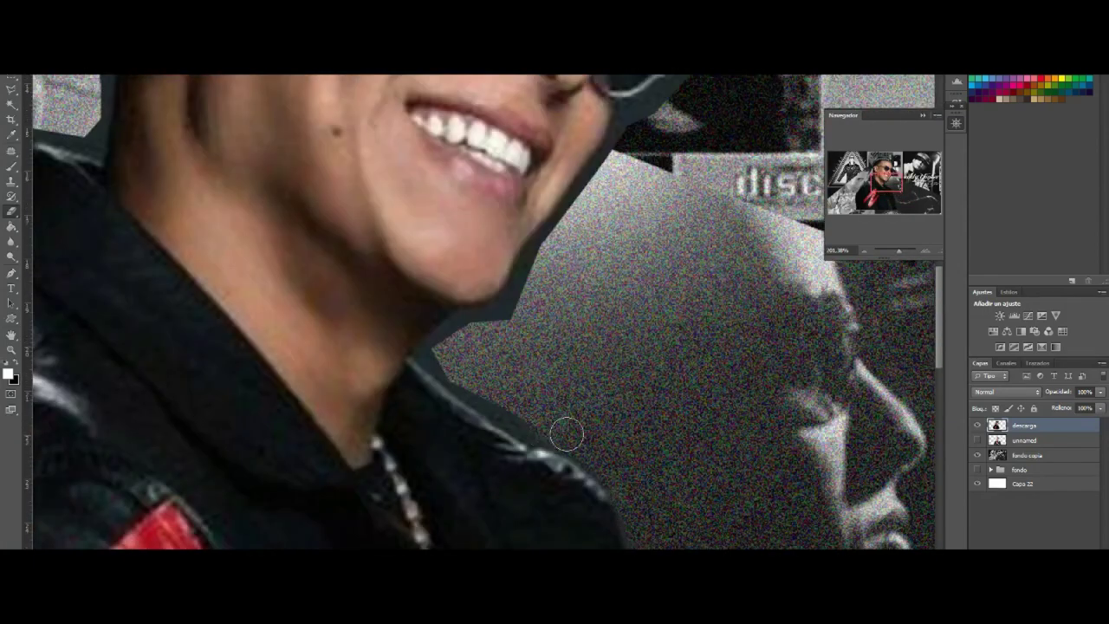
pyautogui.rightClick(549, 408)
pyautogui.press('Escape')
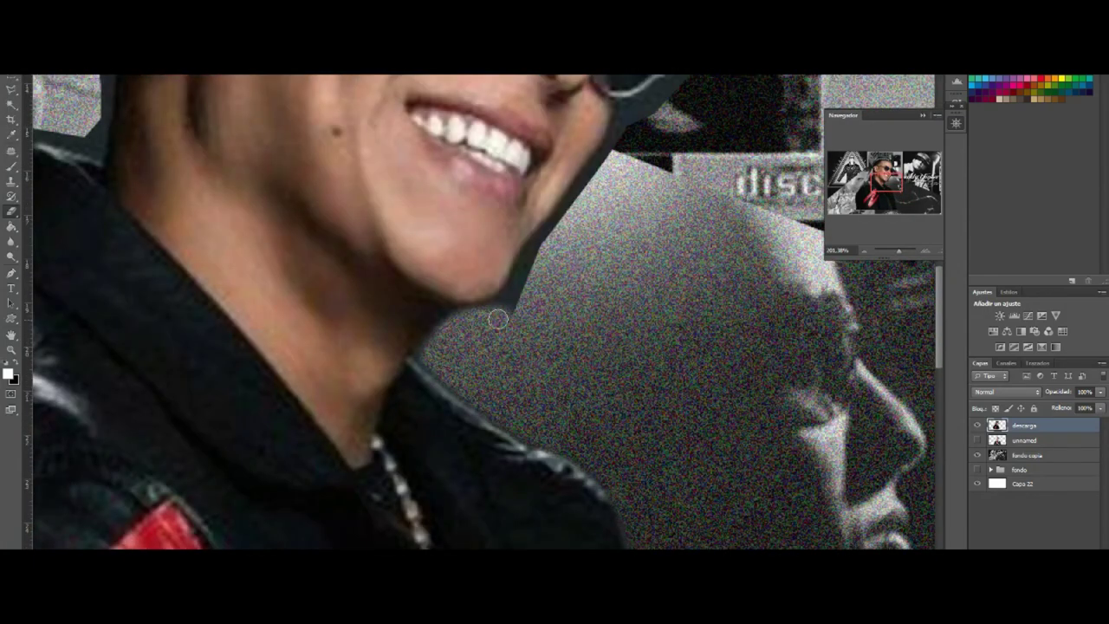
pyautogui.scroll(3, 635, 247)
pyautogui.scroll(-1, 583, 300)
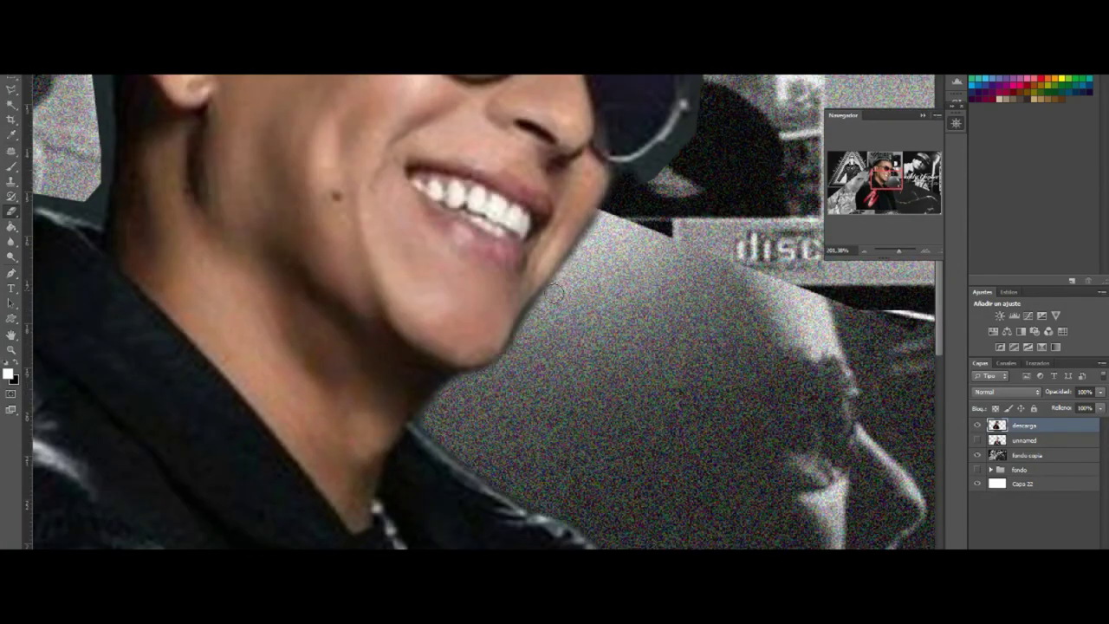
# Step: Erase the leftover dark background around the sunglasses, forehead and hair of the black-jacket portrait
pyautogui.scroll(7, 702, 350)
pyautogui.scroll(-2, 702, 350)
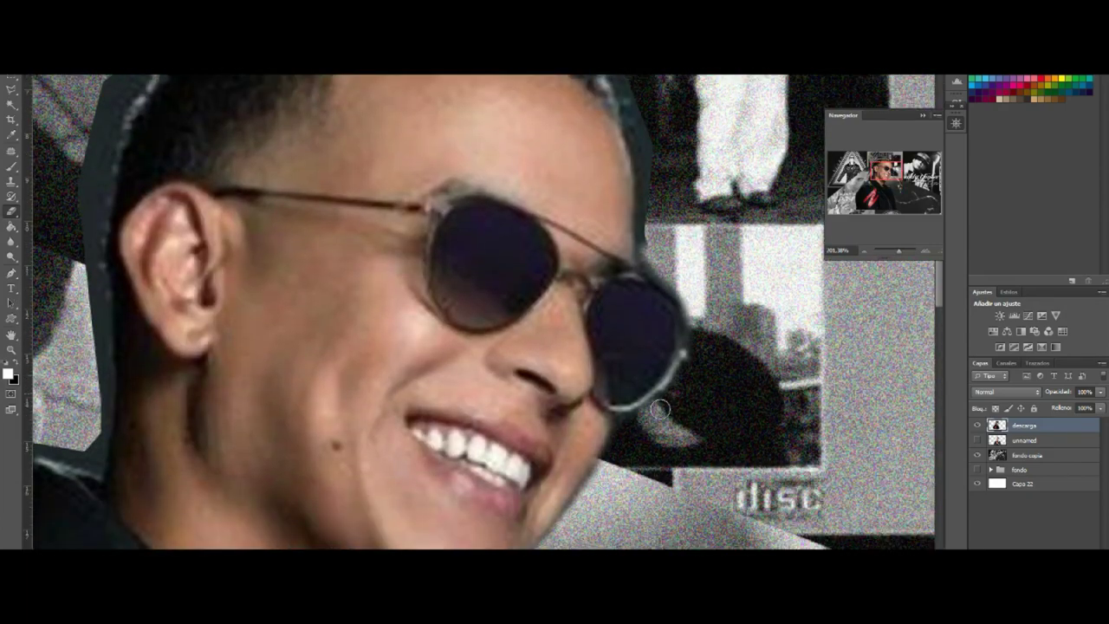
pyautogui.scroll(7, 680, 394)
pyautogui.hscroll(-3, 654, 271)
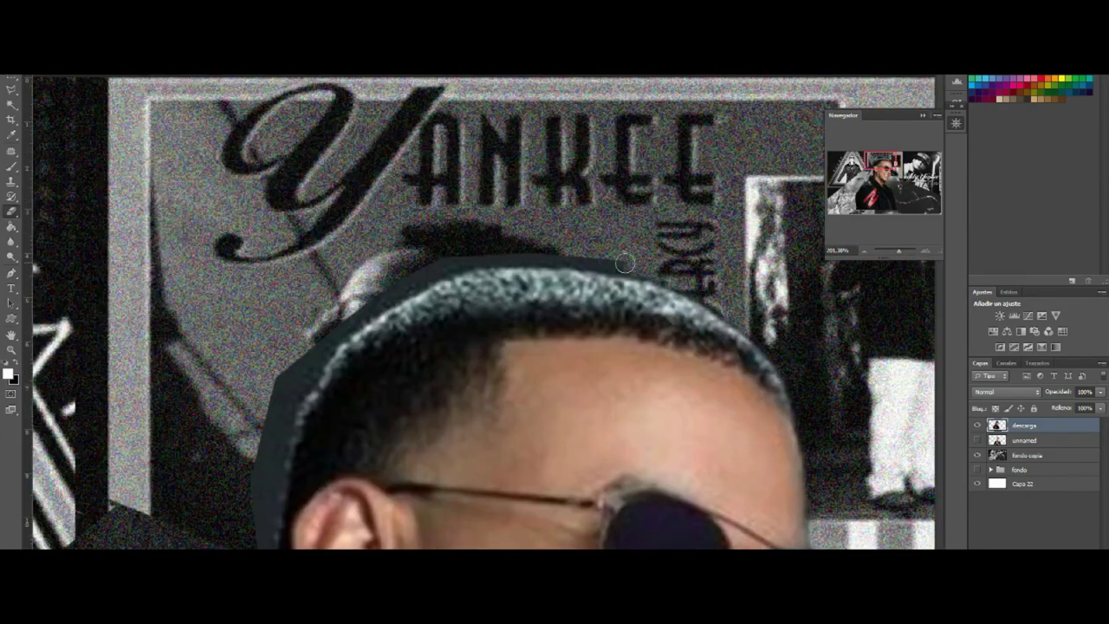
pyautogui.hscroll(-3, 632, 251)
pyautogui.scroll(-2, 606, 225)
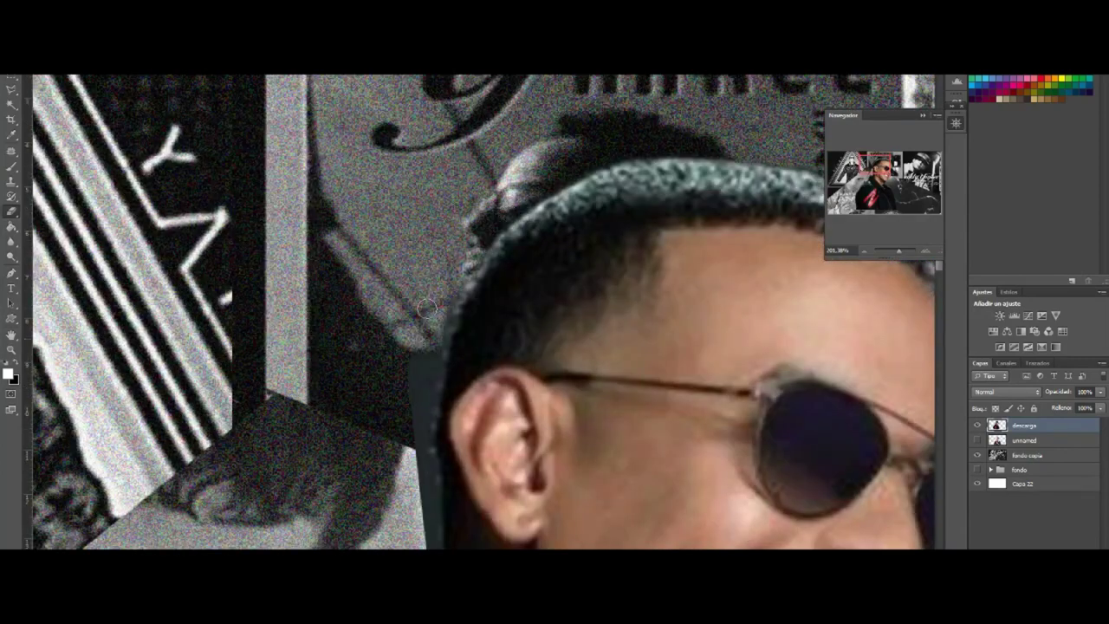
# Step: Erase the leftover dark background along the nape, collar, left shoulder and sleeve of the black-jacket portrait
pyautogui.scroll(-4, 428, 330)
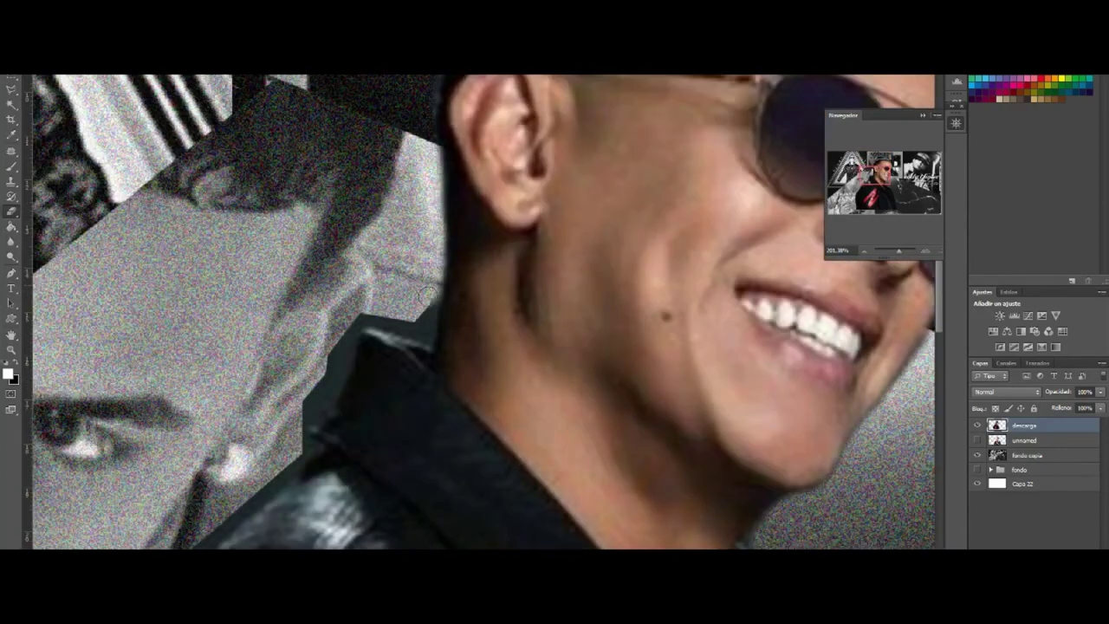
pyautogui.hscroll(-3, 379, 317)
pyautogui.scroll(-3, 642, 245)
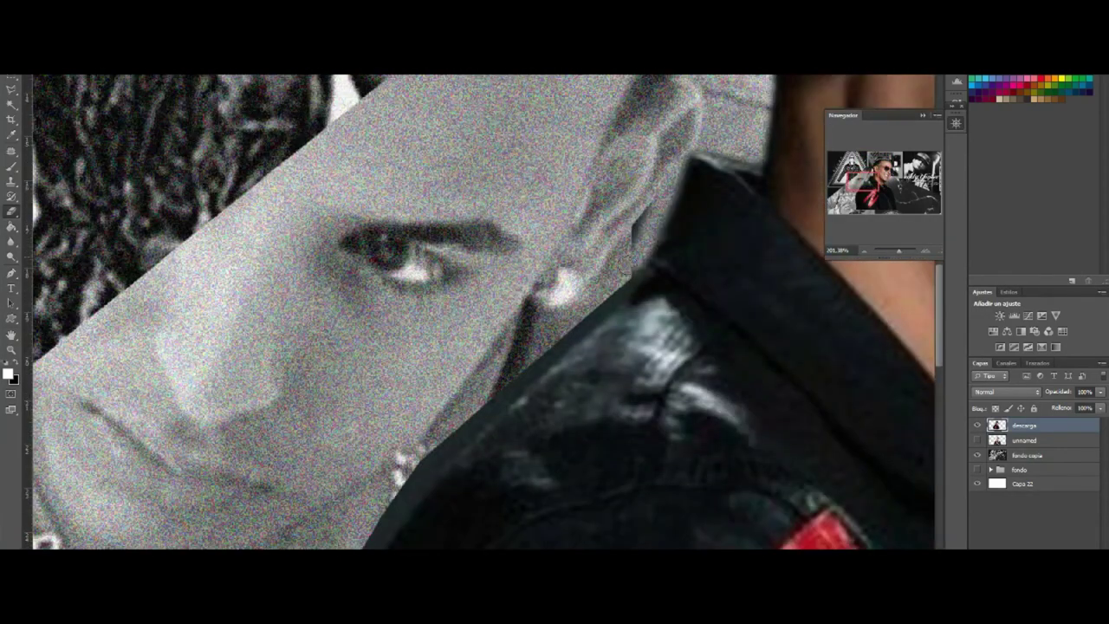
pyautogui.scroll(-2, 483, 312)
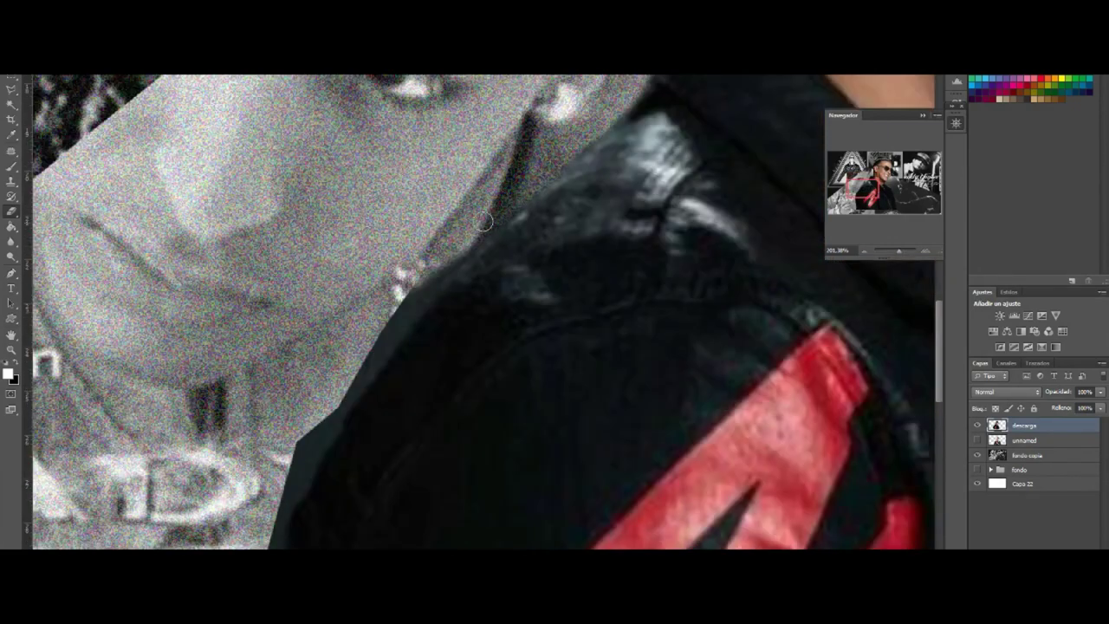
pyautogui.scroll(-3, 467, 252)
pyautogui.scroll(-3, 349, 233)
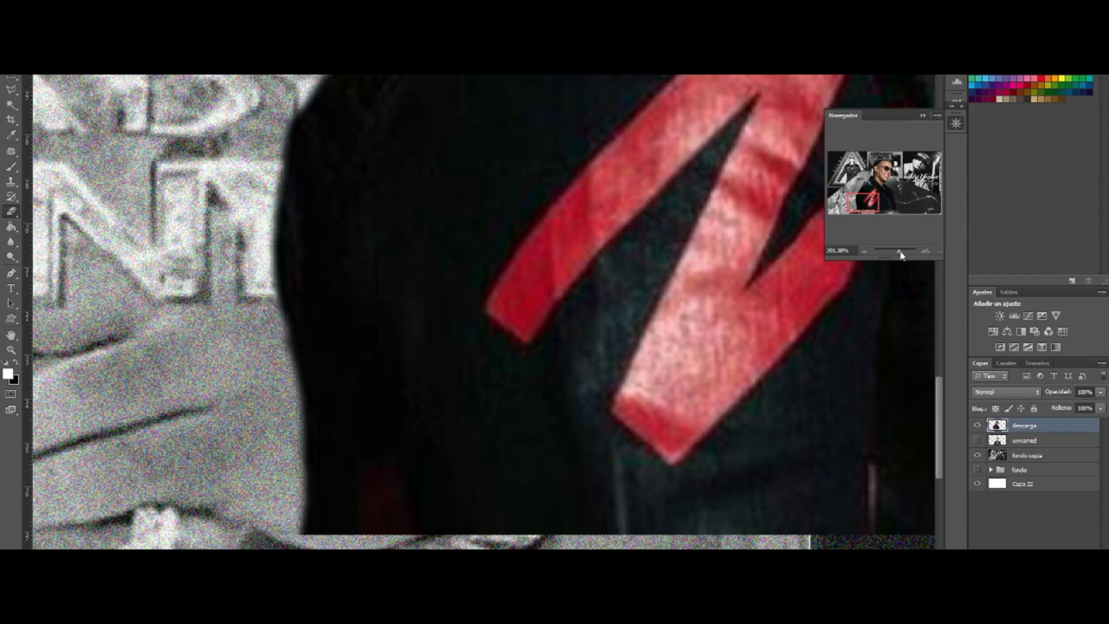
# Step: Position the black-jacket portrait on the right of the collage and stack its "descarga" layer beneath the re-shown "unnamed" layer
pyautogui.hotkey('ctrl', '0')
pyautogui.moveTo(459, 364); pyautogui.dragTo(569, 364)
pyautogui.click(977, 440)
pyautogui.moveTo(1024, 425); pyautogui.dragTo(1029, 439)
pyautogui.click(11, 90)
pyautogui.press('Return')
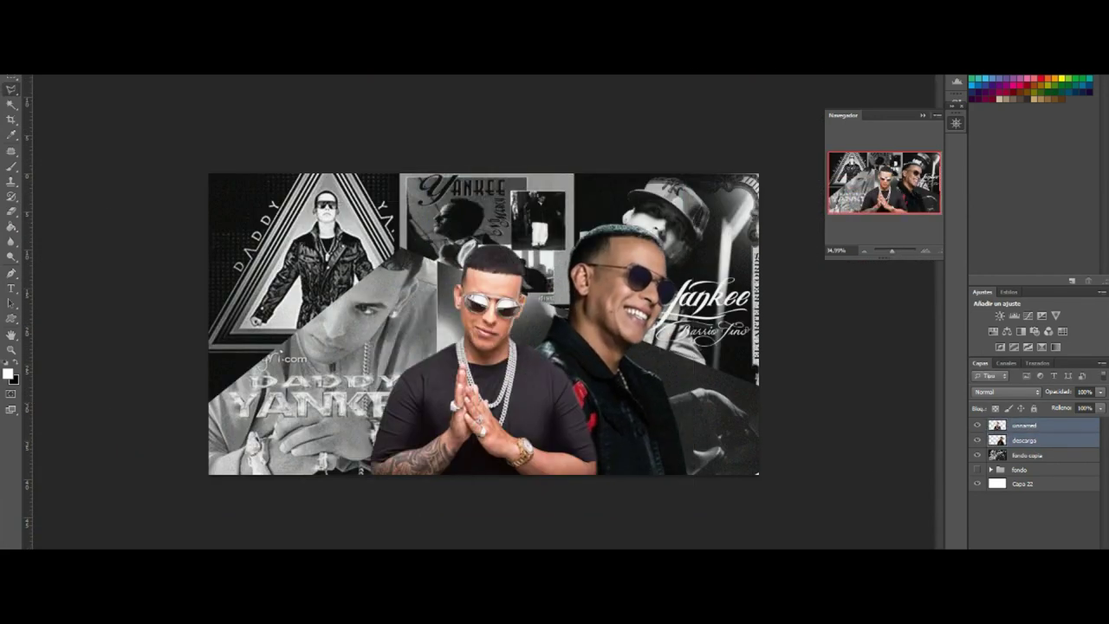
# Step: Place the orange patterned-shirt photo enlarged at the canvas's lower edge, rasterize it and hide the other two portraits
pyautogui.moveTo(557, 277); pyautogui.dragTo(310, 390)
pyautogui.moveTo(468, 292); pyautogui.dragTo(582, 218)
pyautogui.press('Return')
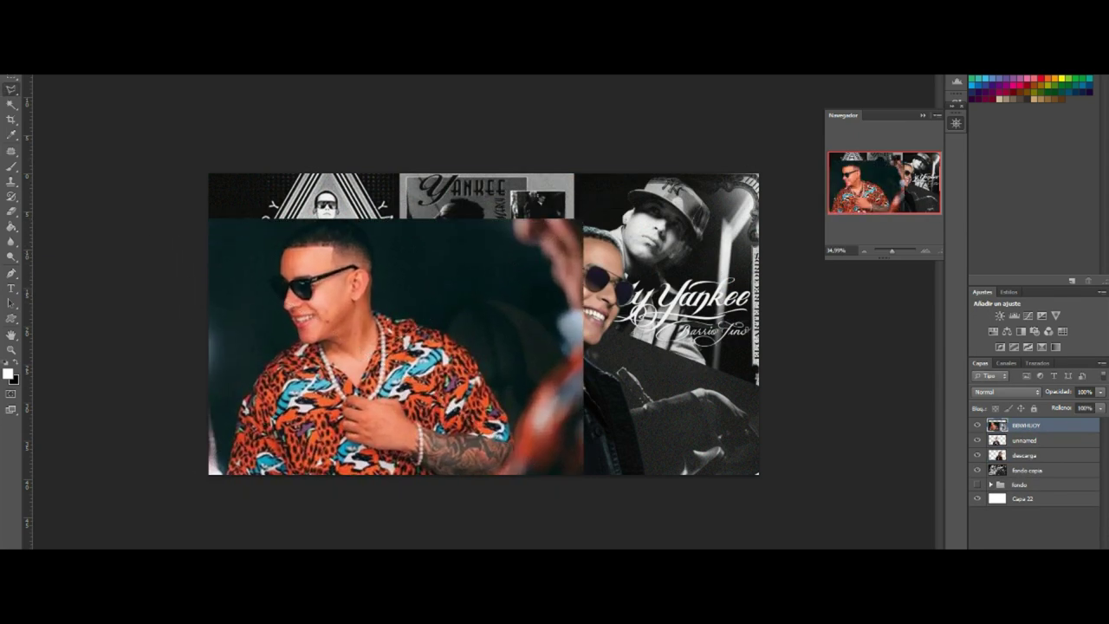
pyautogui.click(977, 440)
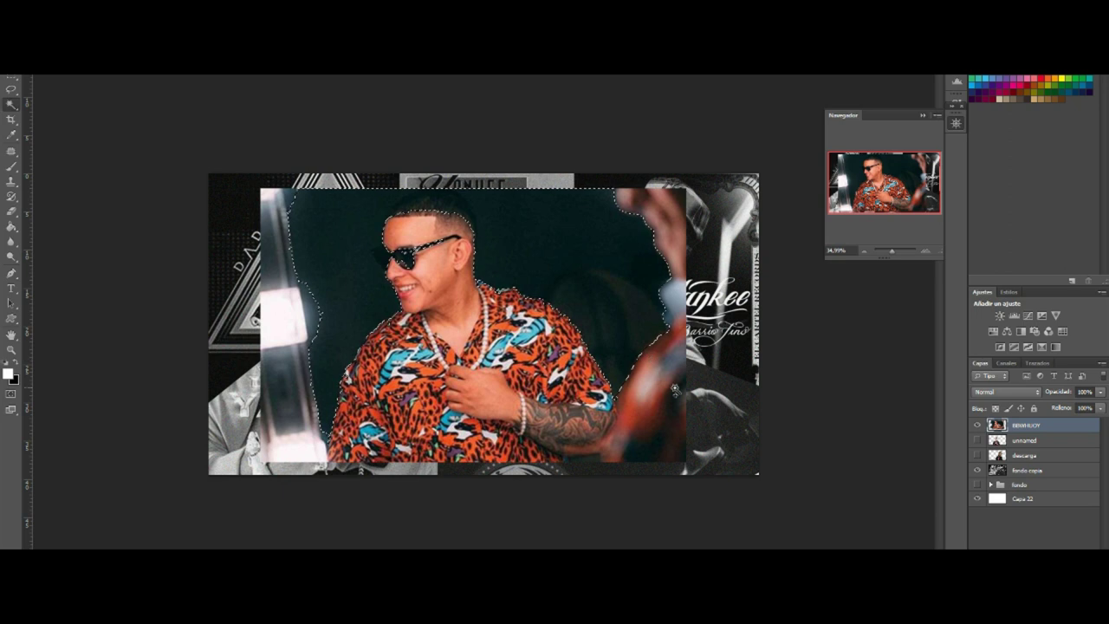
pyautogui.hotkey('ctrl', 'd')
pyautogui.moveTo(583, 413); pyautogui.dragTo(583, 425)
# Step: Outline the patterned-shirt figure with the Polygonal Lasso and delete the background around him
pyautogui.press('l')
pyautogui.click(598, 479)
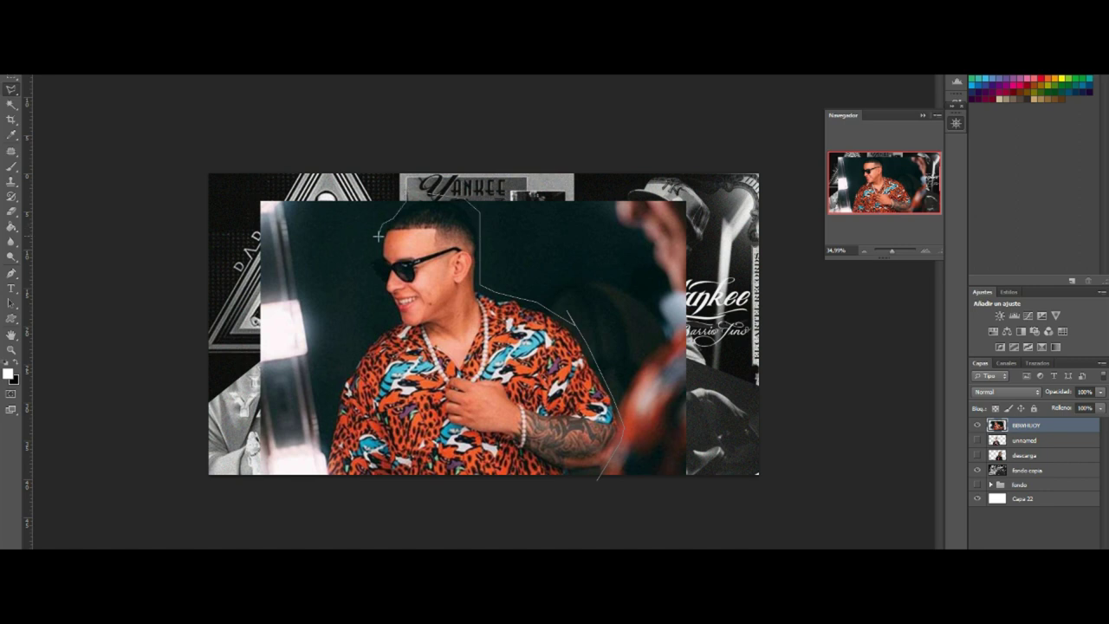
pyautogui.click(122, 503)
pyautogui.click(139, 126)
pyautogui.click(801, 117)
pyautogui.click(777, 537)
pyautogui.click(598, 479)
pyautogui.press('Delete')
# Step: Erase the leftover dark background around the tattooed elbow and the adjoining sleeve and shoulder of the patterned-shirt portrait
pyautogui.click(896, 252)
pyautogui.moveTo(897, 252); pyautogui.dragTo(899, 252)
pyautogui.moveTo(656, 424); pyautogui.dragTo(598, 458)
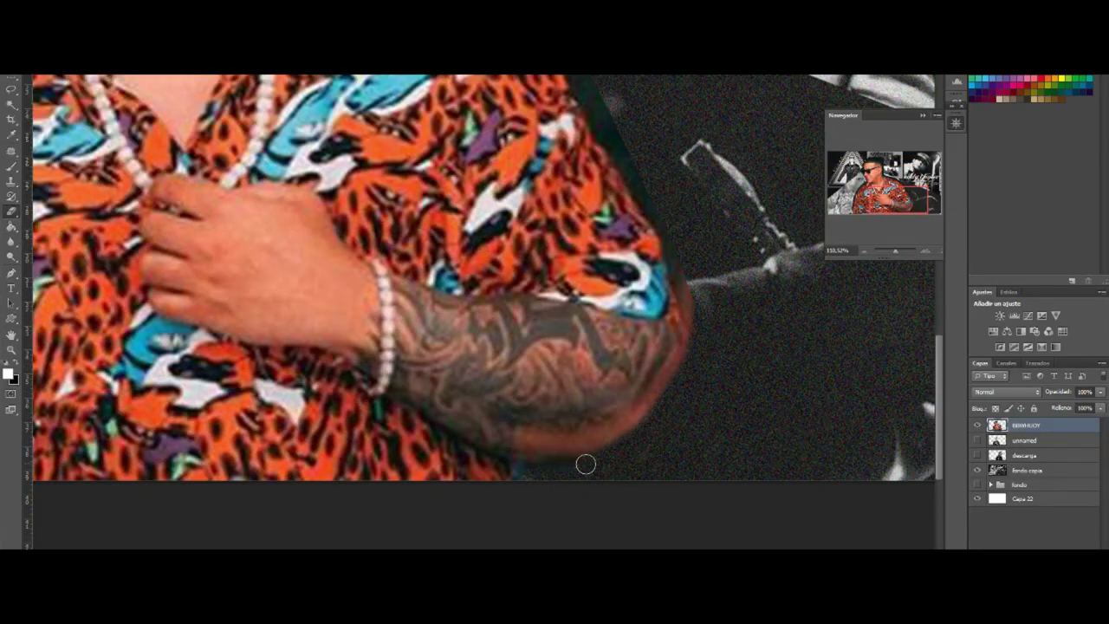
pyautogui.scroll(6, 663, 354)
pyautogui.scroll(5, 534, 295)
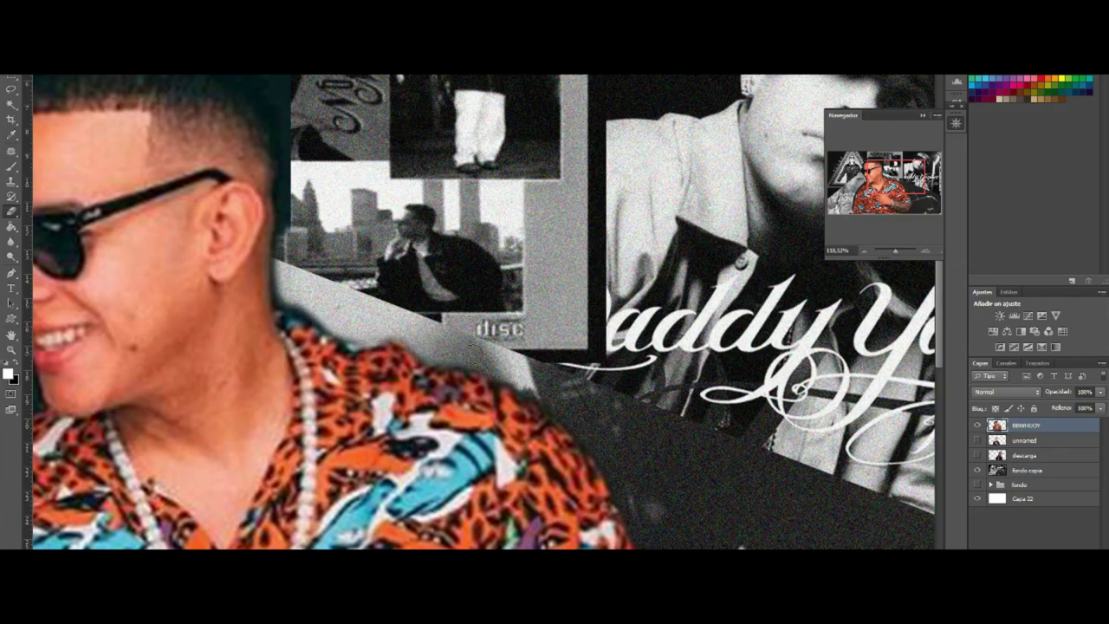
# Step: Erase the dark fringe around the hair, nape and forehead of the patterned-shirt portrait
pyautogui.scroll(3, 450, 350)
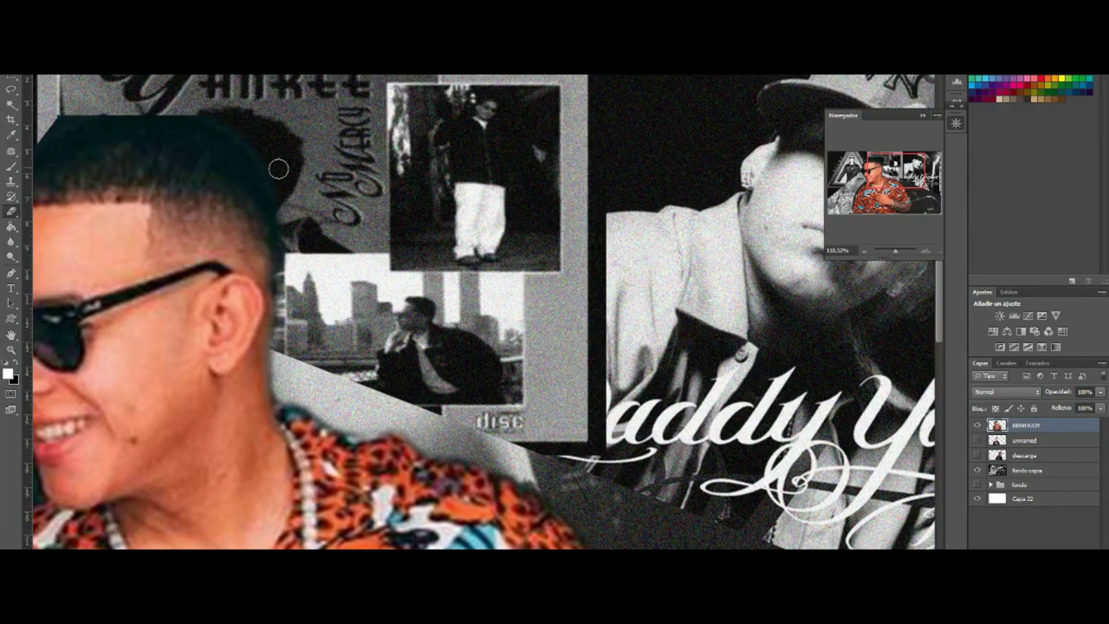
pyautogui.moveTo(197, 124); pyautogui.dragTo(473, 254)
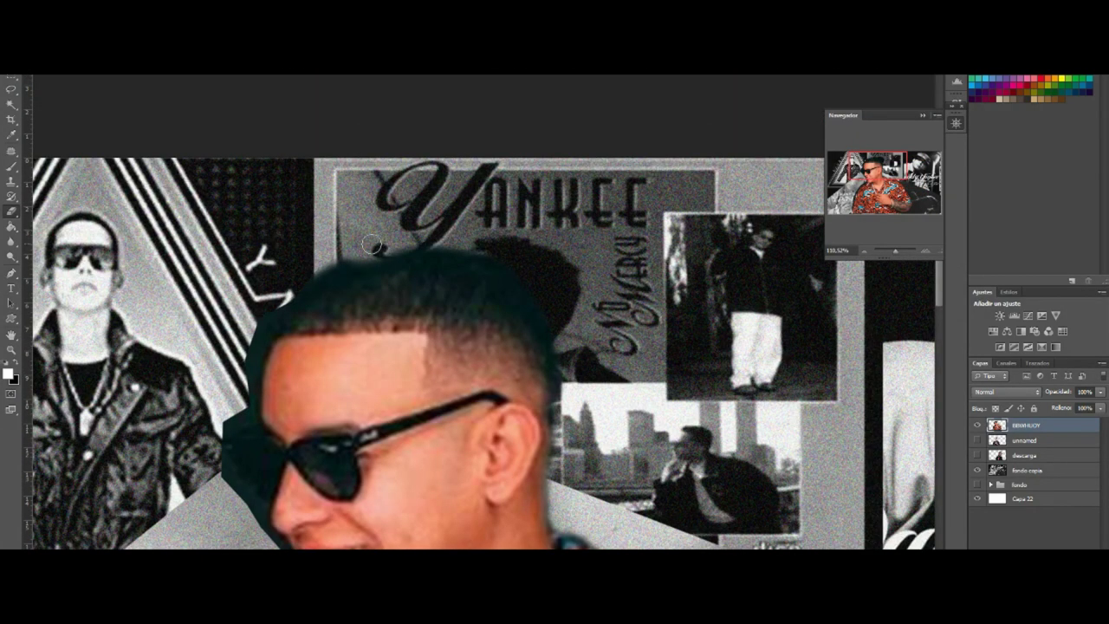
pyautogui.scroll(-5, 409, 236)
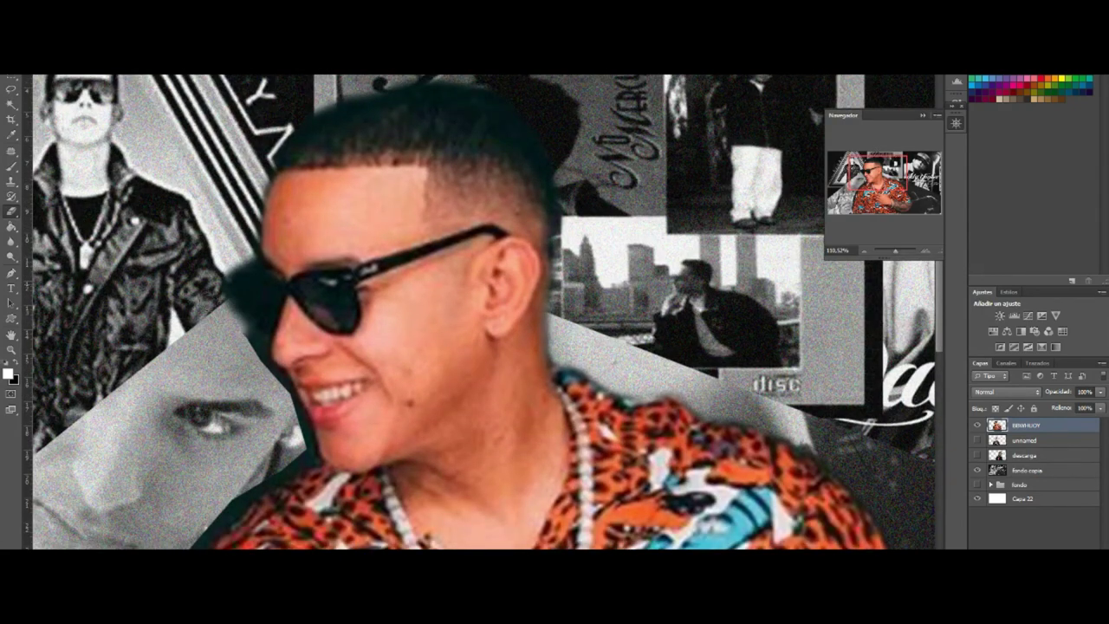
pyautogui.scroll(5, 256, 353)
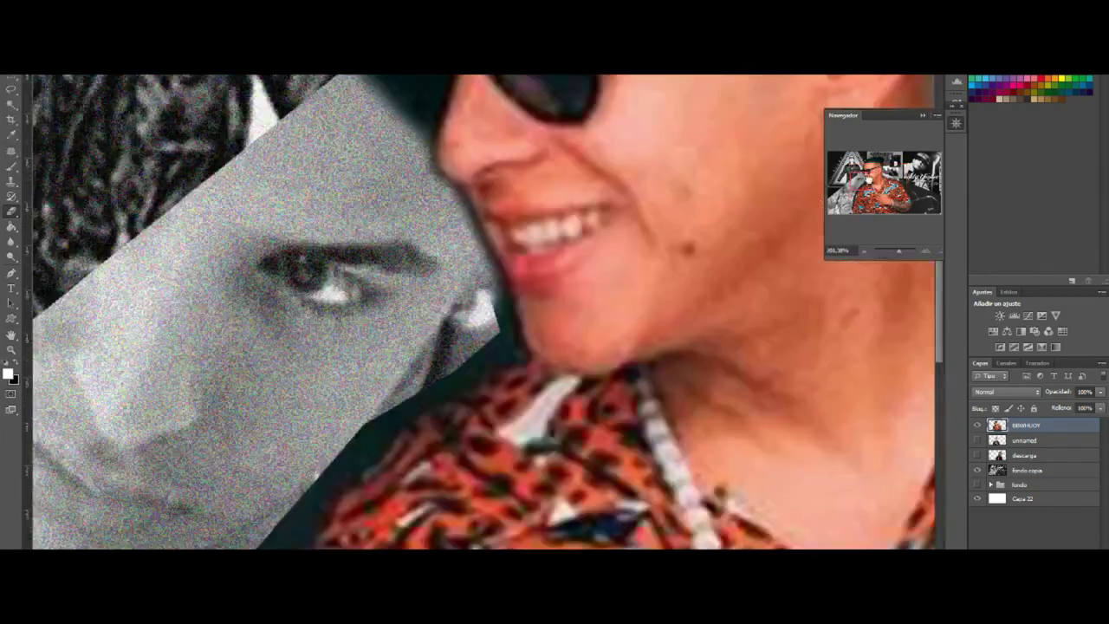
# Step: Erase the dark strip along the outer sleeve of the patterned-shirt portrait down to the canvas's lower edge
pyautogui.scroll(-8, 319, 172)
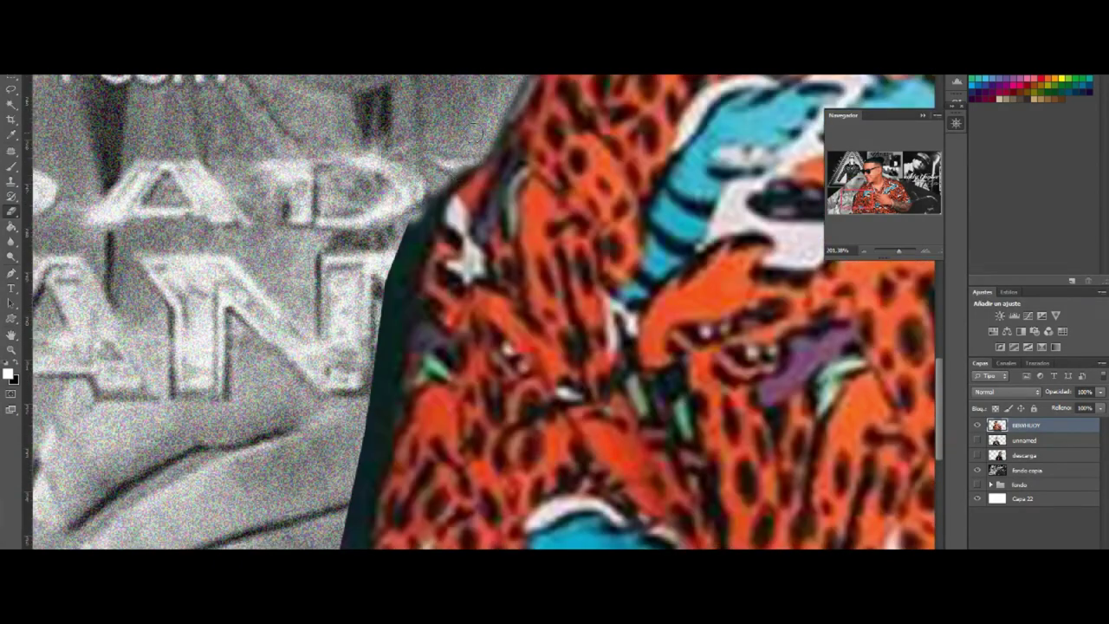
pyautogui.moveTo(217, 312); pyautogui.dragTo(433, 191)
pyautogui.scroll(-5, 381, 370)
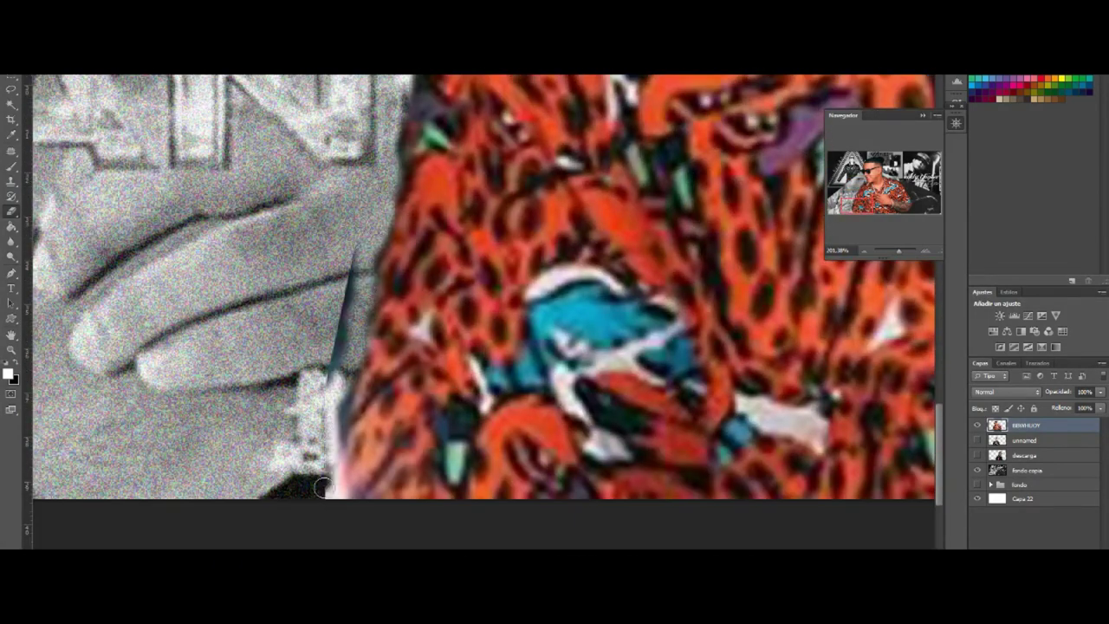
pyautogui.scroll(8, 342, 390)
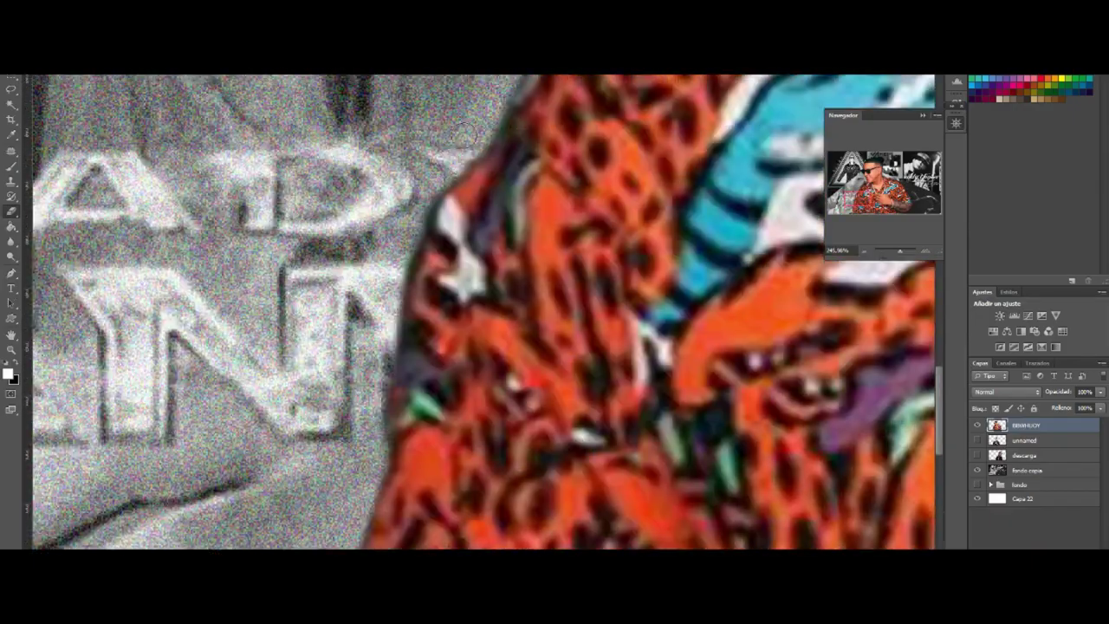
# Step: Erase the dark patch in front of the sunglasses and along the face of the patterned-shirt portrait
pyautogui.scroll(15, 337, 390)
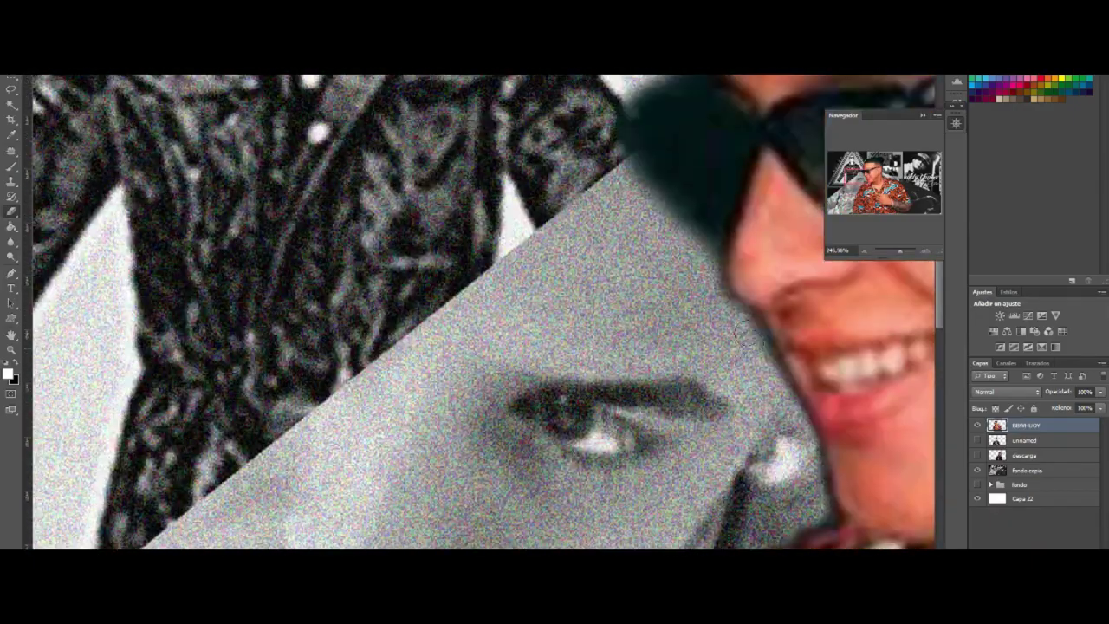
pyautogui.scroll(10, 821, 334)
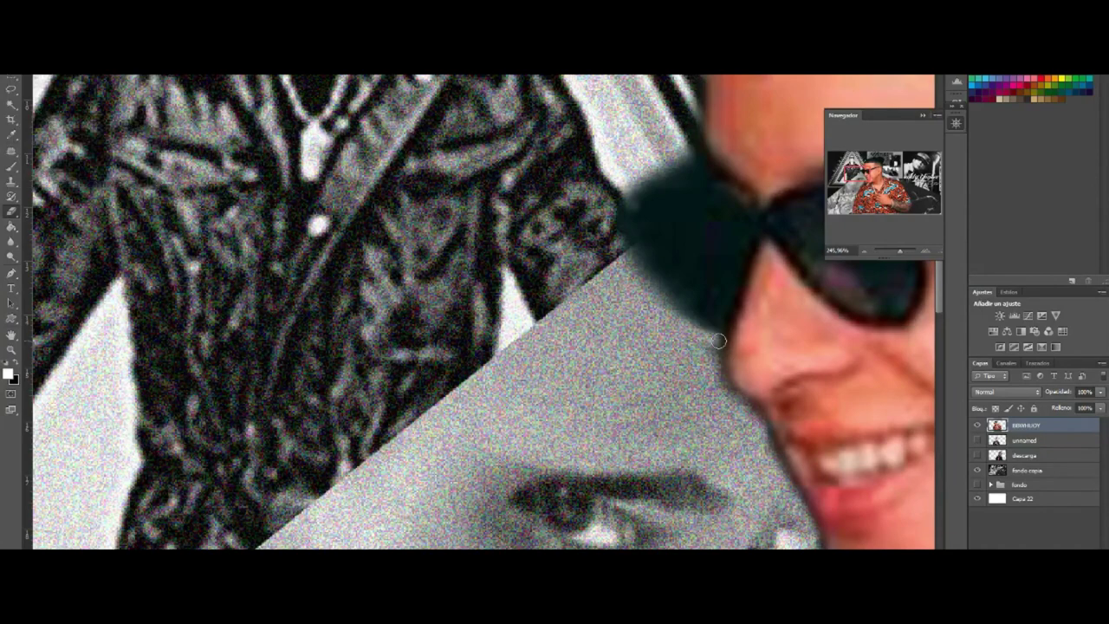
pyautogui.scroll(-3, 711, 357)
pyautogui.scroll(-4, 758, 338)
pyautogui.scroll(4, 763, 338)
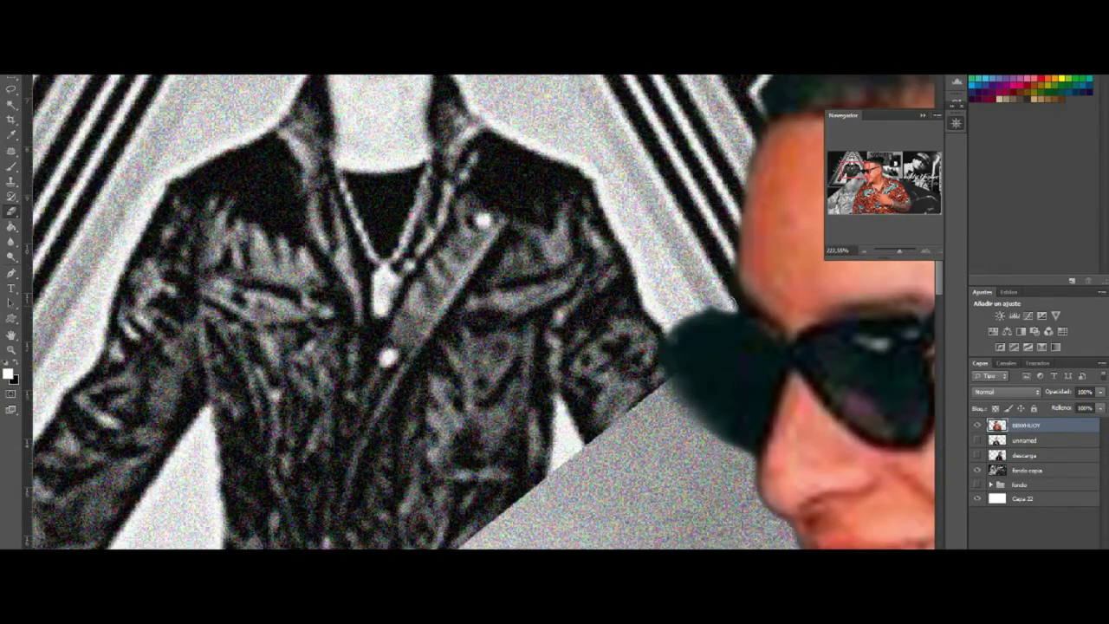
pyautogui.hotkey('ctrl', '0')
pyautogui.moveTo(118, 248); pyautogui.dragTo(48, 248)
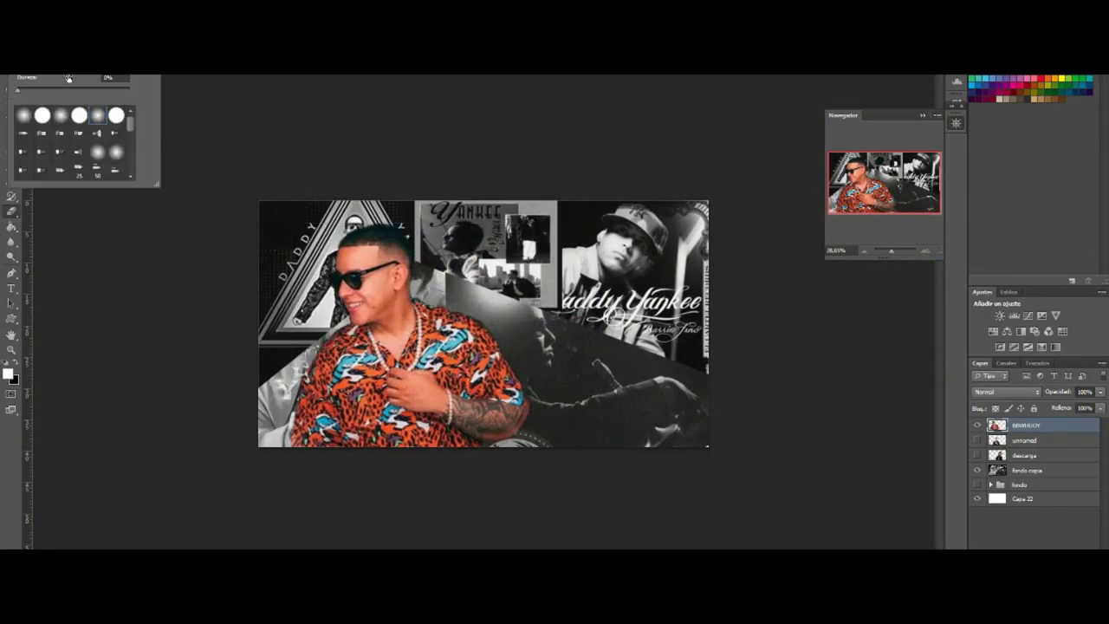
# Step: Show the other two portraits again and arrange the reduced patterned-shirt portrait to the left of the centred joined-hands portrait
pyautogui.moveTo(977, 440); pyautogui.dragTo(979, 484)
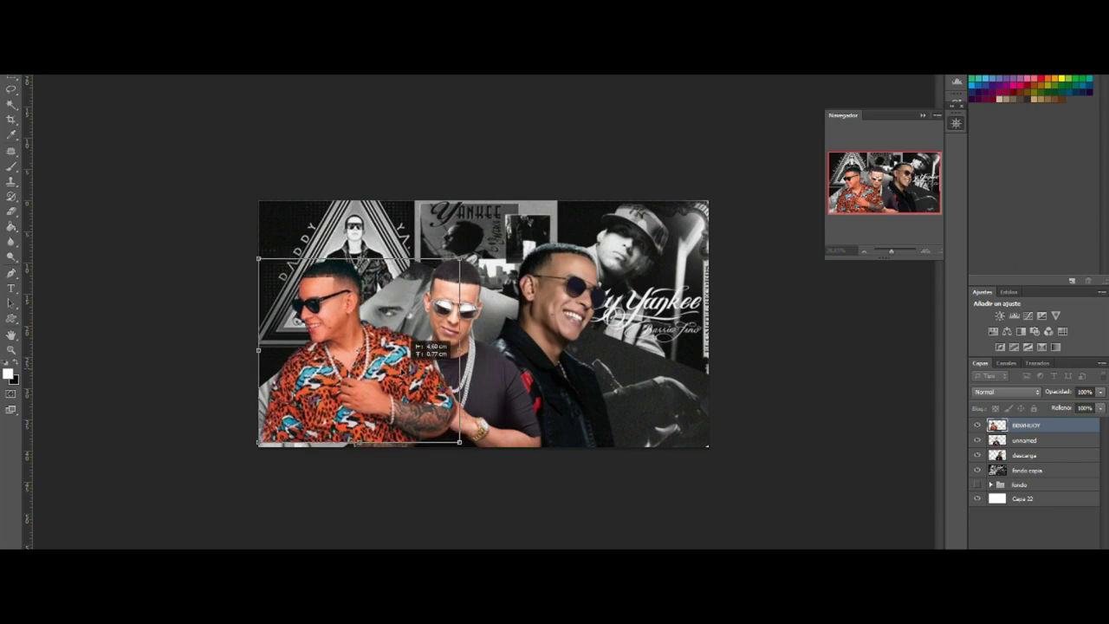
pyautogui.press('Return')
pyautogui.moveTo(443, 294); pyautogui.dragTo(486, 295)
# Step: Shrink the black-jacket portrait beside the central figure's right side and stack the patterned-shirt layer beneath the other two portraits
pyautogui.click(1005, 440)
pyautogui.hotkey('ctrl', 't')
pyautogui.moveTo(710, 217); pyautogui.dragTo(667, 260)
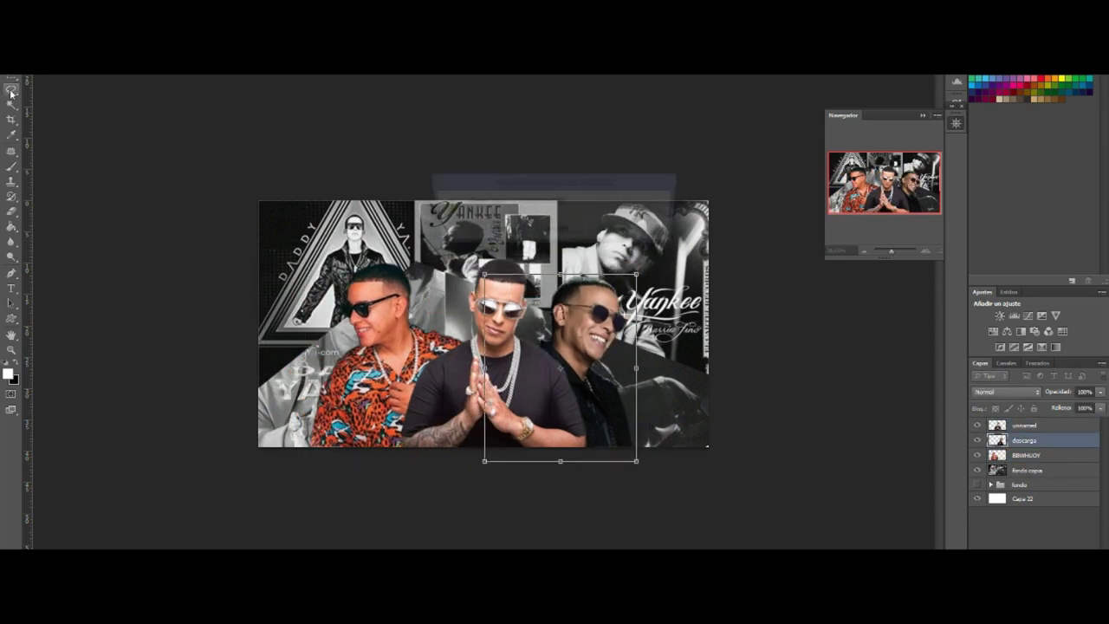
pyautogui.click(1027, 455)
pyautogui.press('Return')
pyautogui.hotkey('ctrl', 't')
pyautogui.press('Return')
pyautogui.moveTo(600, 399); pyautogui.dragTo(629, 400)
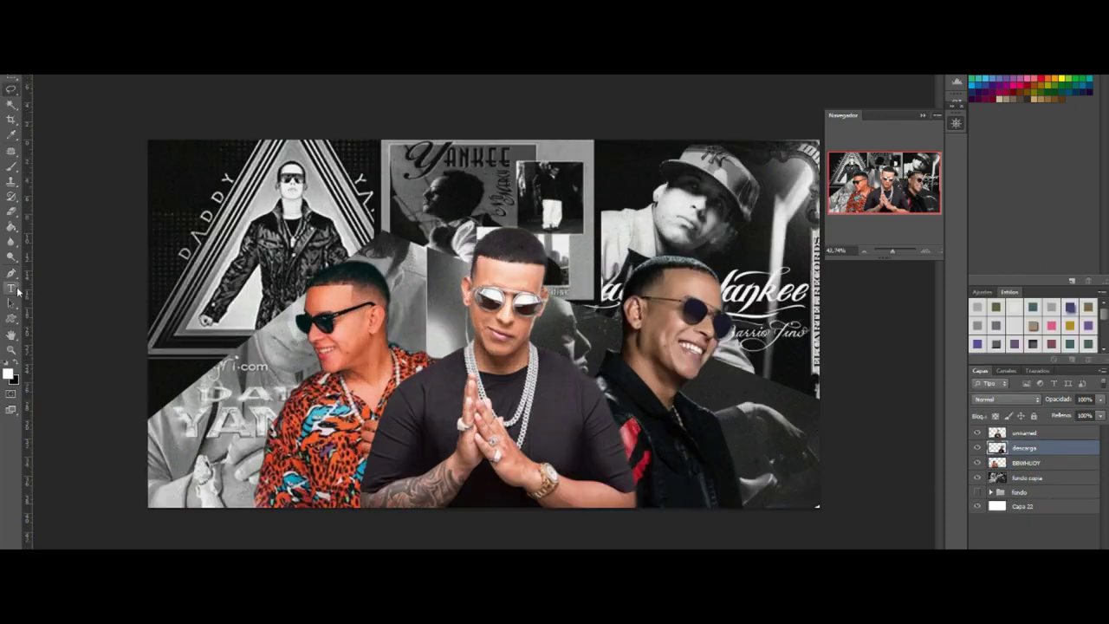
# Step: Add the white script title "Daddy Yankee" across the upper part of the collage and enlarge it to span the portraits
pyautogui.moveTo(806, 340); pyautogui.dragTo(803, 338)
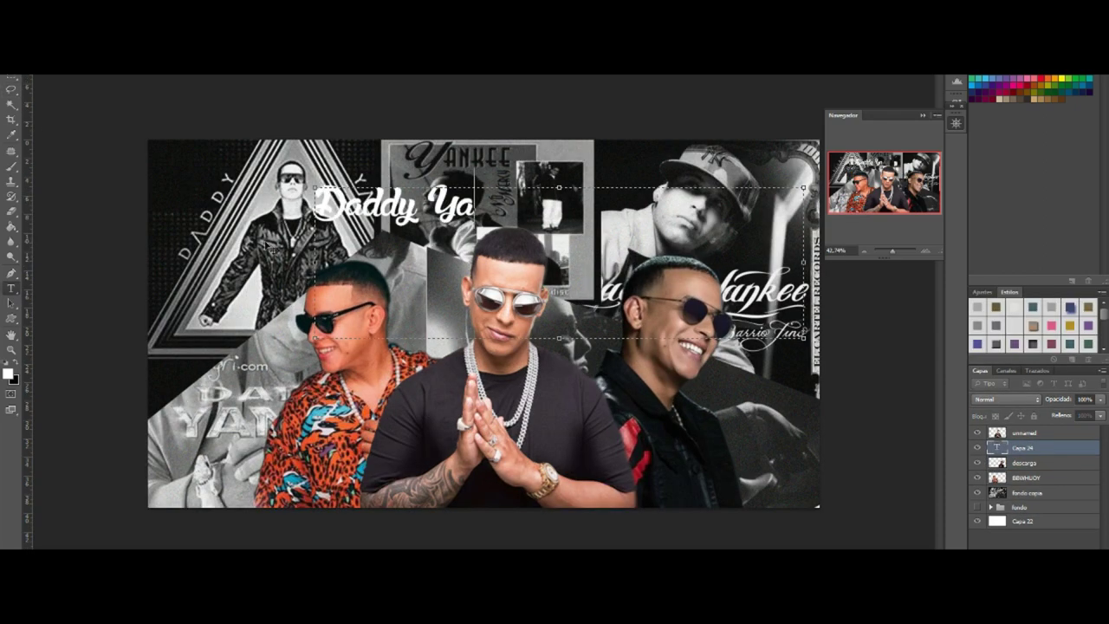
pyautogui.hotkey('ctrl', 'a')
pyautogui.hotkey('ctrl', 'shift', '.')
pyautogui.hotkey('ctrl', 'shift', '.')
pyautogui.hotkey('ctrl', 'shift', '.')
pyautogui.hotkey('ctrl', 'shift', '.')
pyautogui.hotkey('ctrl', 'shift', '.')
pyautogui.hotkey('ctrl', 'shift', '.')
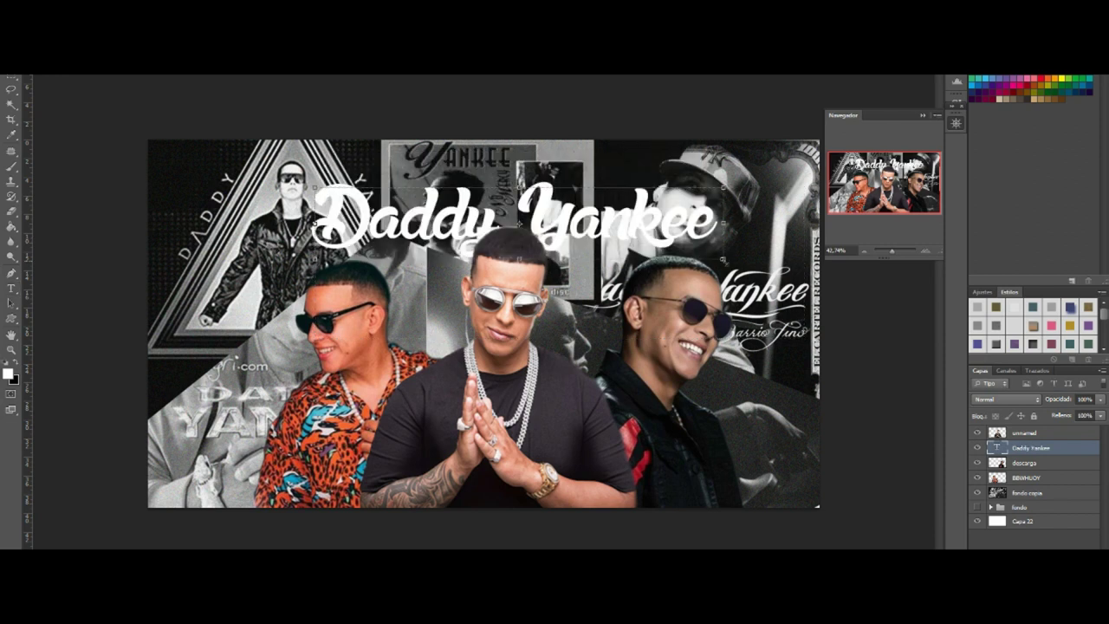
pyautogui.hotkey('ctrl', 'shift', '.')
pyautogui.hotkey('ctrl', 'shift', '.')
pyautogui.hotkey('ctrl', 'shift', '.')
pyautogui.hotkey('ctrl', 'Return')
# Step: Place the "Fuego" fire image enlarged over the title and lower its layer opacity to 69%
pyautogui.moveTo(1097, 276); pyautogui.dragTo(484, 259)
pyautogui.moveTo(624, 156); pyautogui.dragTo(750, 86)
pyautogui.press('Return')
pyautogui.rightClick(1026, 448)
pyautogui.press('Escape')
pyautogui.click(1100, 399)
pyautogui.moveTo(1104, 414); pyautogui.dragTo(1084, 414)
pyautogui.click(110, 71)
pyautogui.press('Escape')
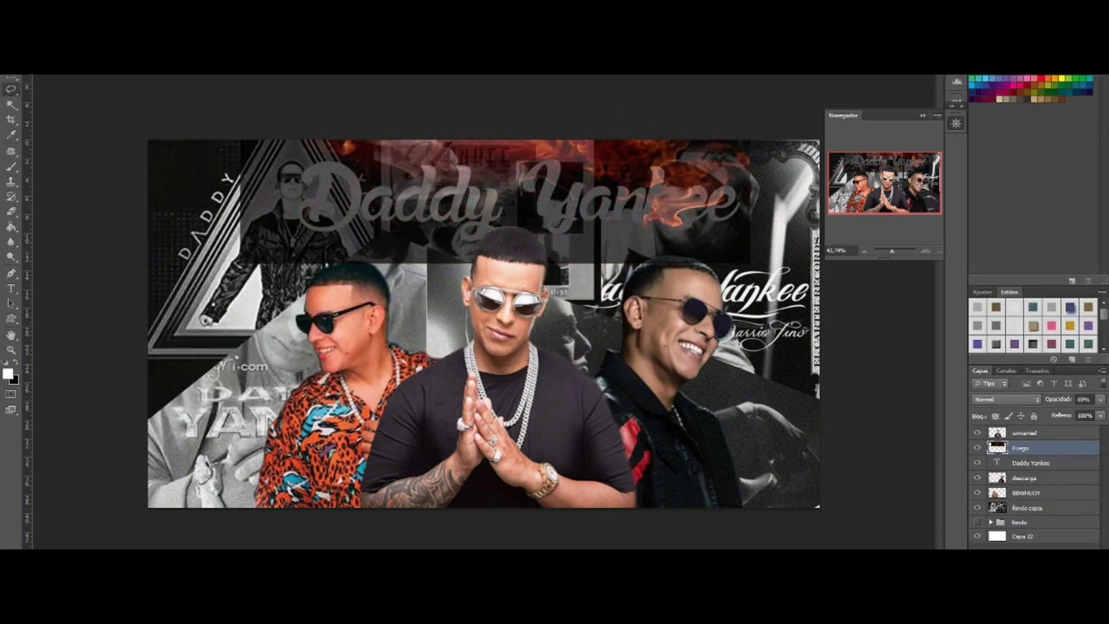
# Step: Load the title letters as a selection and copy the fire inside them to a new layer
pyautogui.keyDown('ctrl'); pyautogui.click(997, 462); pyautogui.keyUp('ctrl')
pyautogui.hotkey('ctrl', 'j')
# Step: Bring the "Fuego" layer to the top, stretch it across the canvas's lower half and set its blend mode to Trama
pyautogui.click(1037, 468)
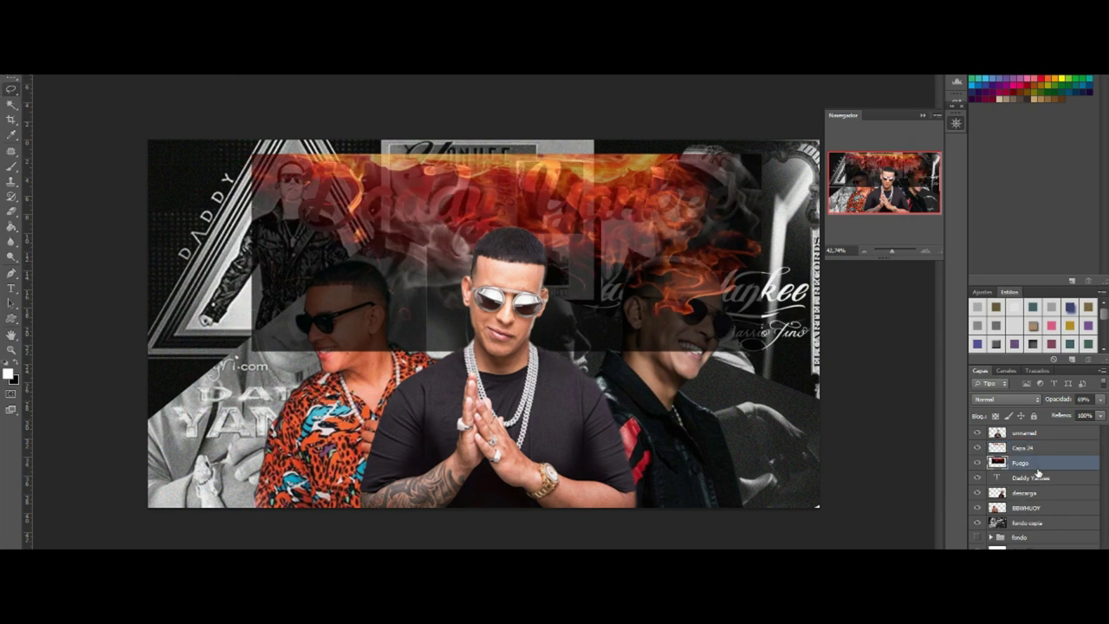
pyautogui.moveTo(681, 309); pyautogui.dragTo(645, 464)
pyautogui.hotkey('ctrl', 'shift', ']')
pyautogui.hotkey('ctrl', 't')
pyautogui.moveTo(479, 309); pyautogui.dragTo(480, 277)
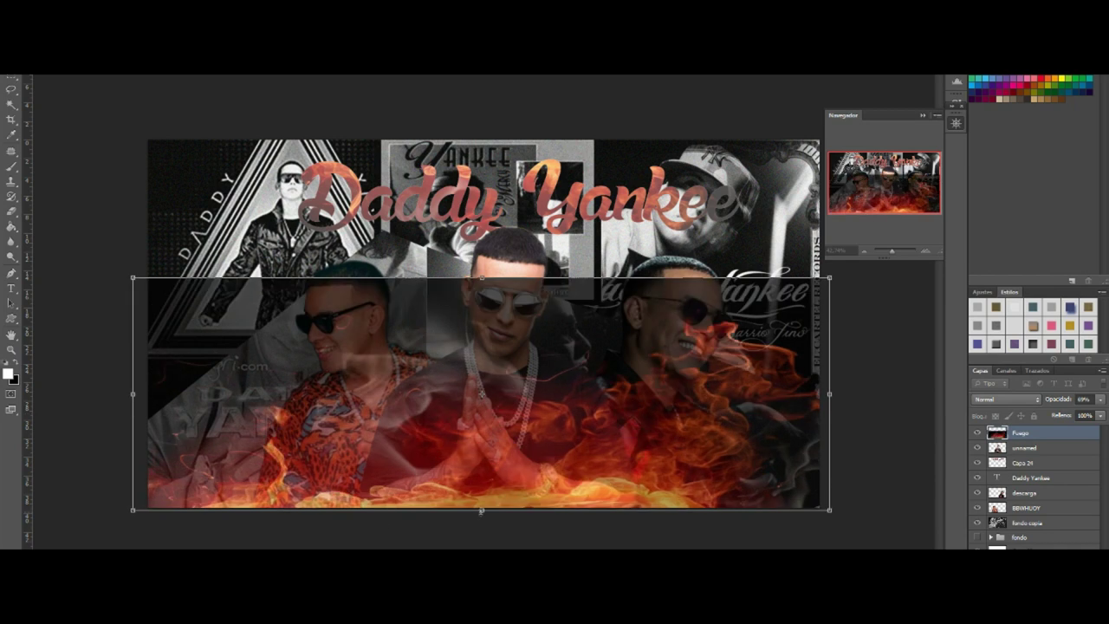
pyautogui.click(500, 232)
pyautogui.click(1005, 398)
pyautogui.click(1015, 166)
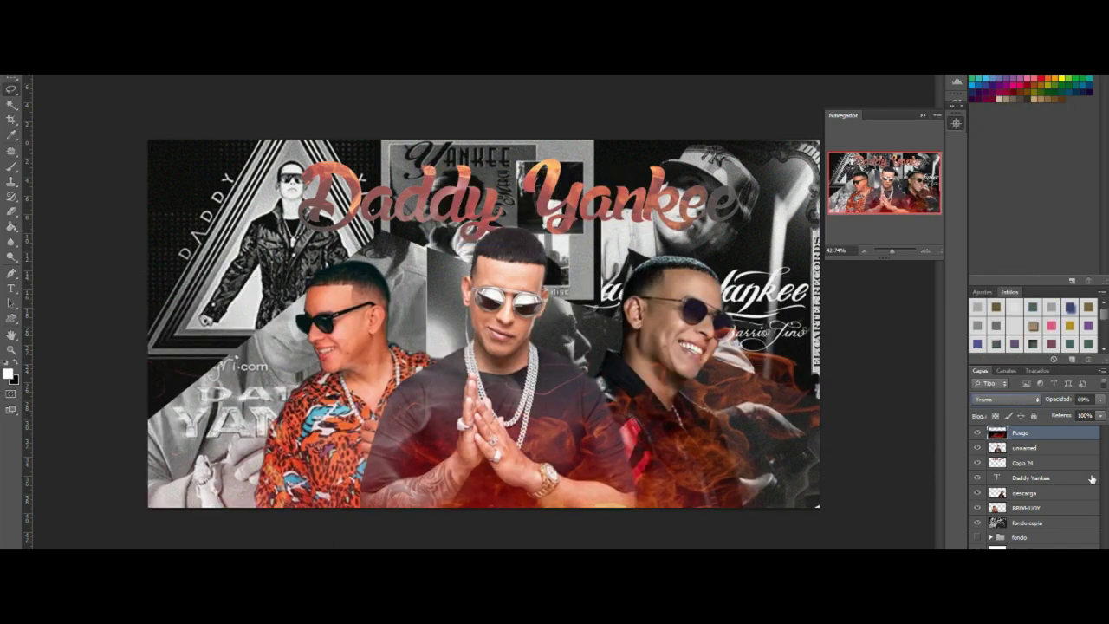
# Step: Add a black drop shadow in Normal mode at 100% opacity and 0 px size to the fire-filled letters, adjusting its spread and distance
pyautogui.click(1024, 448)
pyautogui.rightClick(1024, 464)
pyautogui.click(1017, 456)
pyautogui.click(787, 309)
pyautogui.click(788, 317)
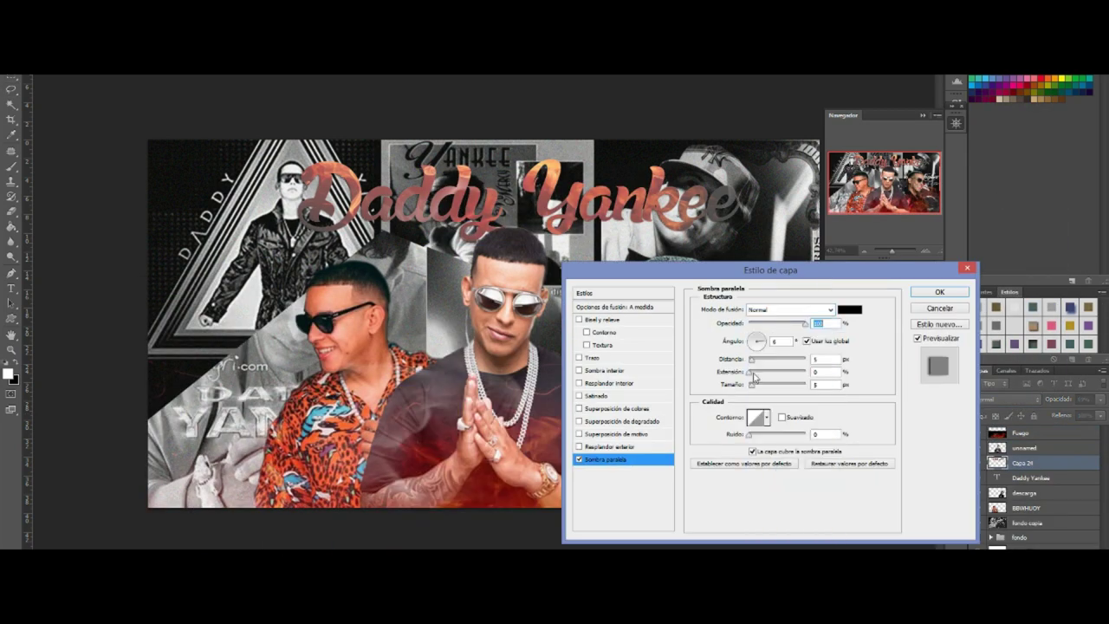
pyautogui.moveTo(758, 385); pyautogui.dragTo(755, 383)
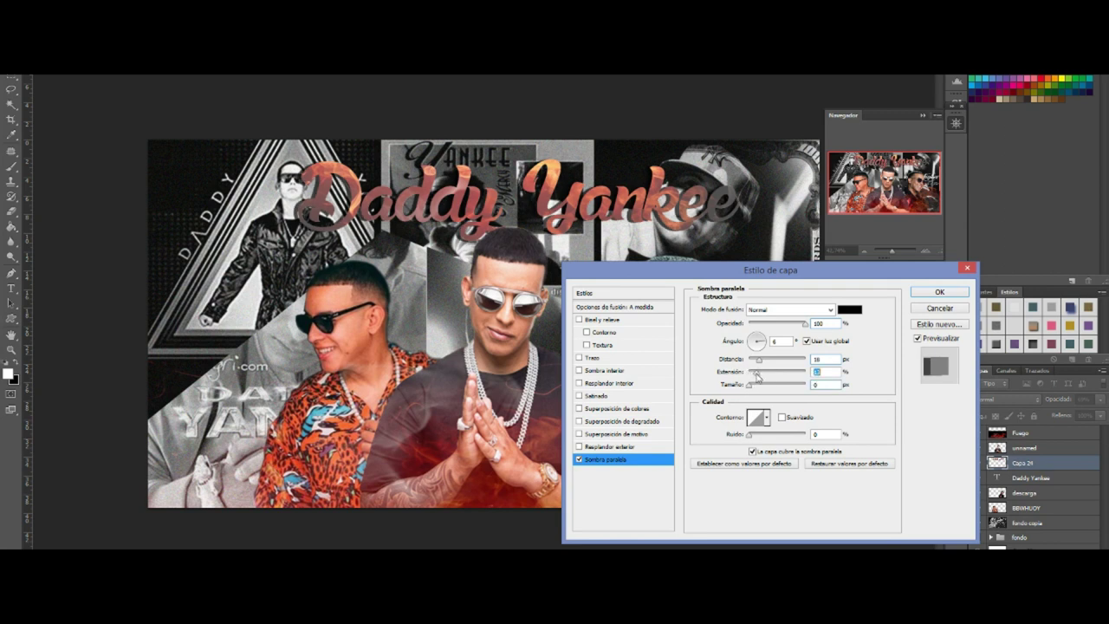
pyautogui.moveTo(755, 375); pyautogui.dragTo(752, 370)
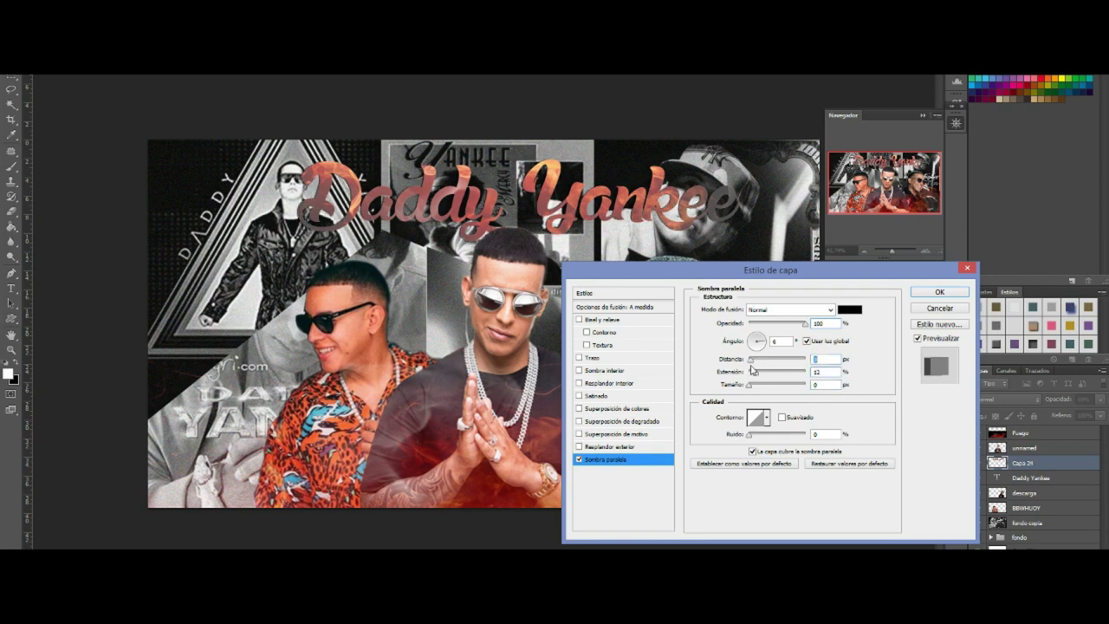
# Step: Turn on an inner glow for the fire-filled letters, pick its colour, set its mode to Normal and adjust its size
pyautogui.click(617, 447)
pyautogui.click(578, 446)
pyautogui.click(609, 382)
pyautogui.click(730, 350)
pyautogui.click(700, 389)
pyautogui.click(790, 309)
pyautogui.click(762, 309)
pyautogui.moveTo(760, 419); pyautogui.dragTo(759, 422)
# Step: Try an outer glow with a picked colour on the fire-filled letters in place of the inner glow
pyautogui.click(579, 382)
pyautogui.click(609, 446)
pyautogui.click(731, 350)
pyautogui.click(700, 389)
pyautogui.click(579, 446)
# Step: Re-enable the inner glow on the fire-filled letters with black as its colour and adjust its range and size
pyautogui.click(609, 382)
pyautogui.click(732, 350)
pyautogui.click(700, 389)
pyautogui.moveTo(759, 472); pyautogui.dragTo(753, 472)
pyautogui.click(753, 421)
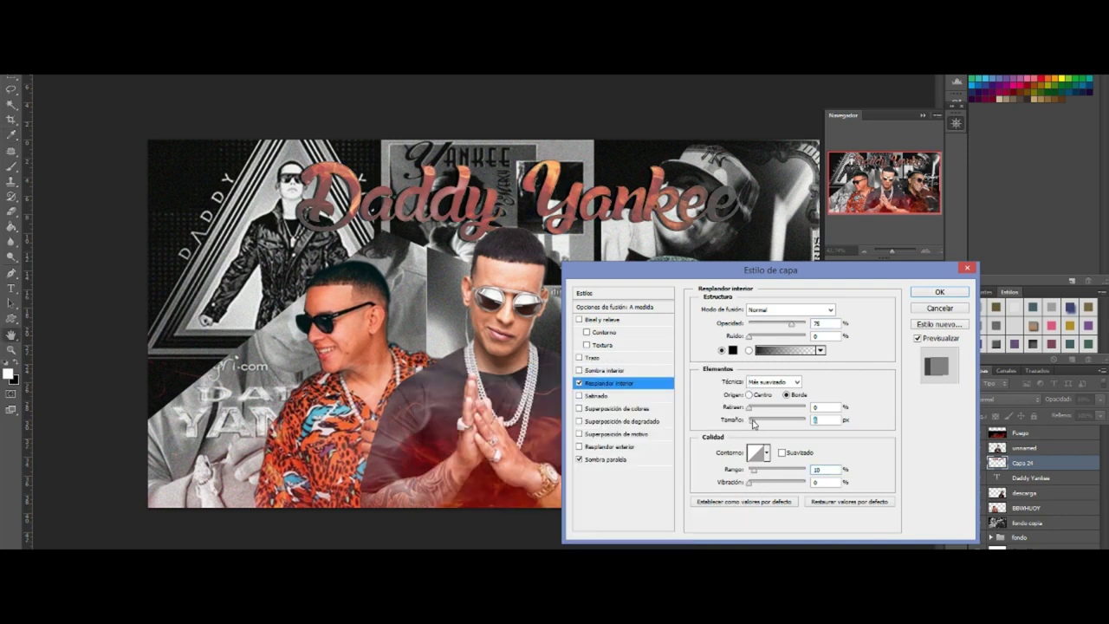
# Step: Add a stroke to the fire-filled letters, adjust its size and start recolouring its gradient stops
pyautogui.click(622, 361)
pyautogui.moveTo(750, 310); pyautogui.dragTo(760, 310)
pyautogui.click(721, 387)
pyautogui.doubleClick(685, 430)
pyautogui.click(698, 394)
pyautogui.doubleClick(685, 430)
pyautogui.click(698, 394)
pyautogui.doubleClick(919, 431)
pyautogui.click(574, 545)
# Step: Finish the stroke's colour stops with yellow around the middle of the title and apply the layer style
pyautogui.click(698, 394)
pyautogui.click(784, 430)
pyautogui.doubleClick(784, 431)
pyautogui.moveTo(585, 522); pyautogui.dragTo(585, 546)
pyautogui.click(697, 394)
pyautogui.doubleClick(784, 431)
pyautogui.click(698, 394)
pyautogui.moveTo(784, 430); pyautogui.dragTo(804, 431)
pyautogui.click(700, 431)
pyautogui.doubleClick(700, 431)
pyautogui.click(698, 394)
pyautogui.click(901, 258)
pyautogui.moveTo(927, 268); pyautogui.dragTo(155, 451)
pyautogui.click(169, 476)
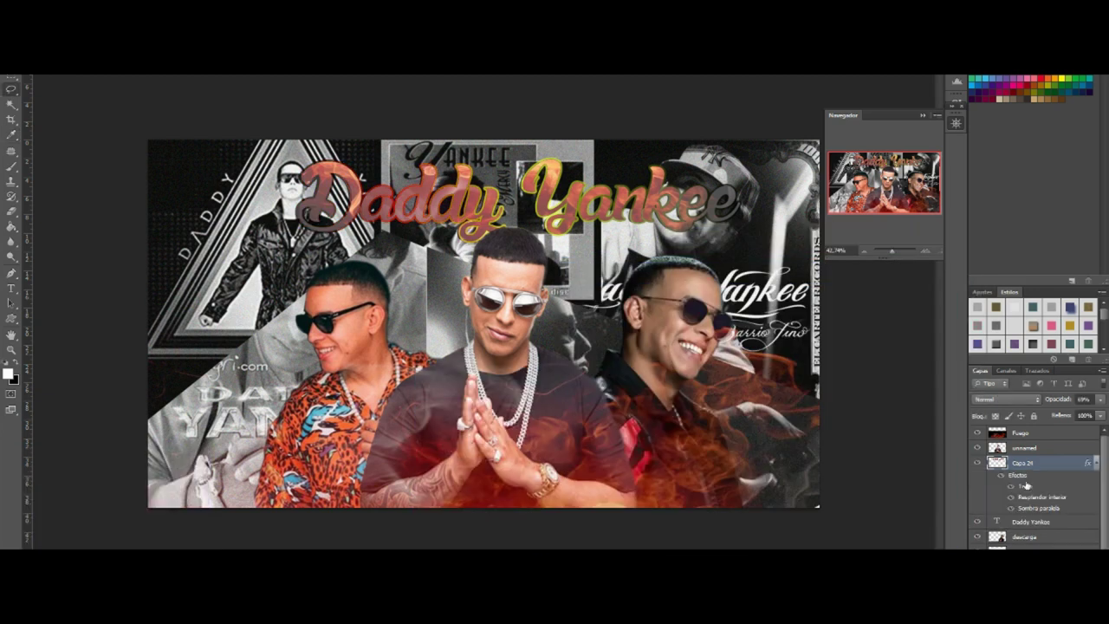
# Step: Create a new top layer and fill it with orange
pyautogui.hotkey('ctrl', 'shift', 'alt', 'n')
pyautogui.click(8, 372)
pyautogui.press('Return')
pyautogui.hotkey('alt', 'BackSpace')
# Step: Set the orange layer's blend mode to Luz suave at 30% opacity and compare the banner with and without it
pyautogui.click(1005, 400)
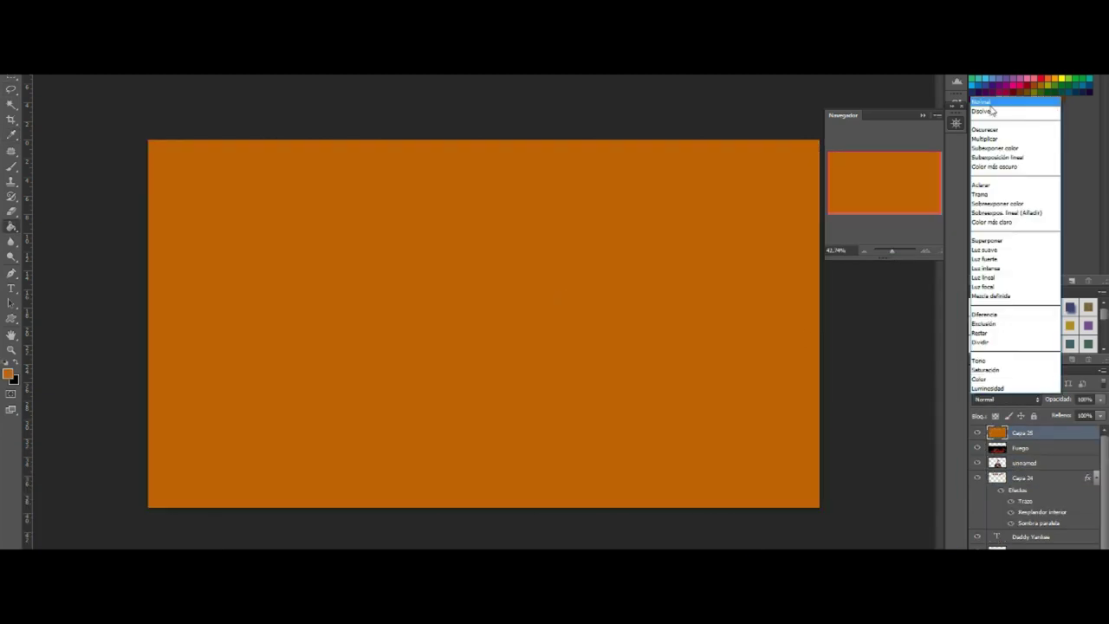
pyautogui.scroll(-3, 1004, 402)
pyautogui.moveTo(1100, 399); pyautogui.dragTo(1057, 406)
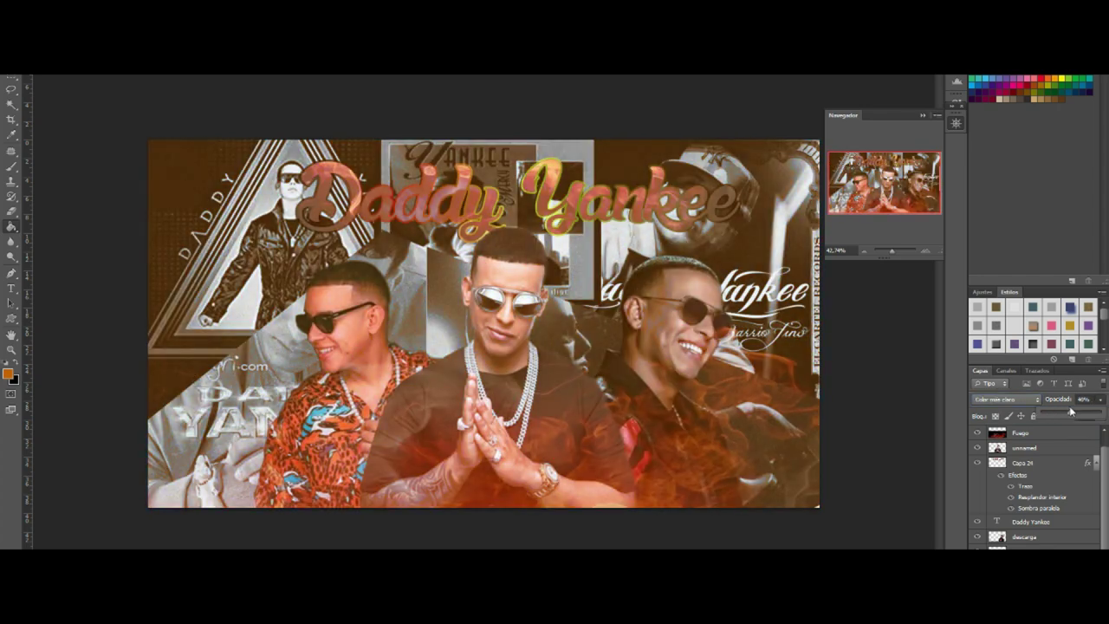
pyautogui.scroll(-2, 1013, 400)
pyautogui.click(976, 433)
pyautogui.click(976, 433)
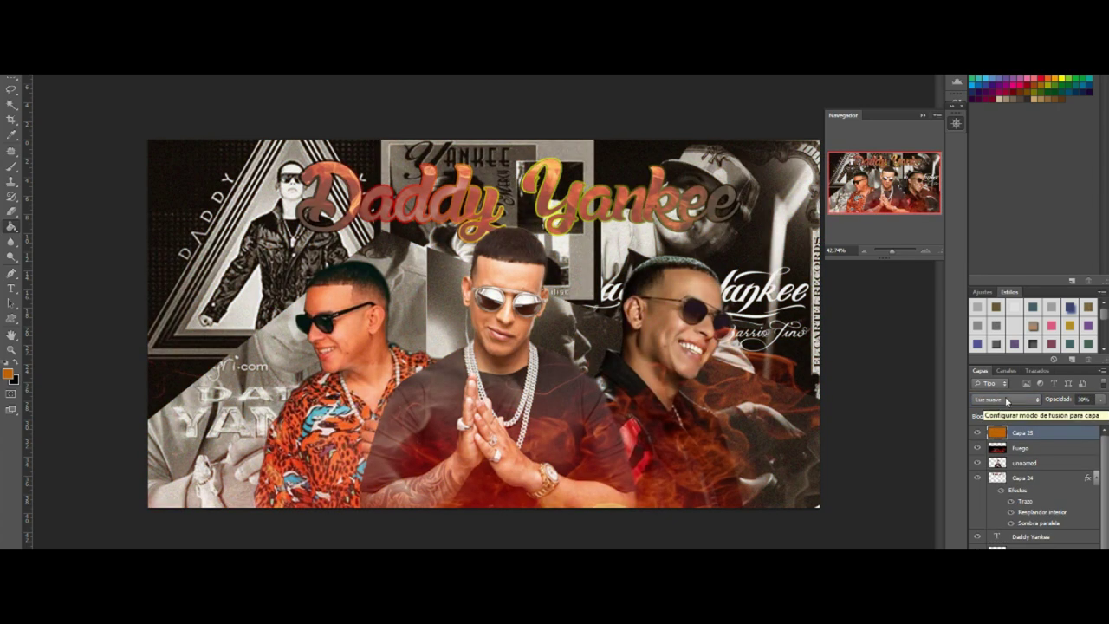